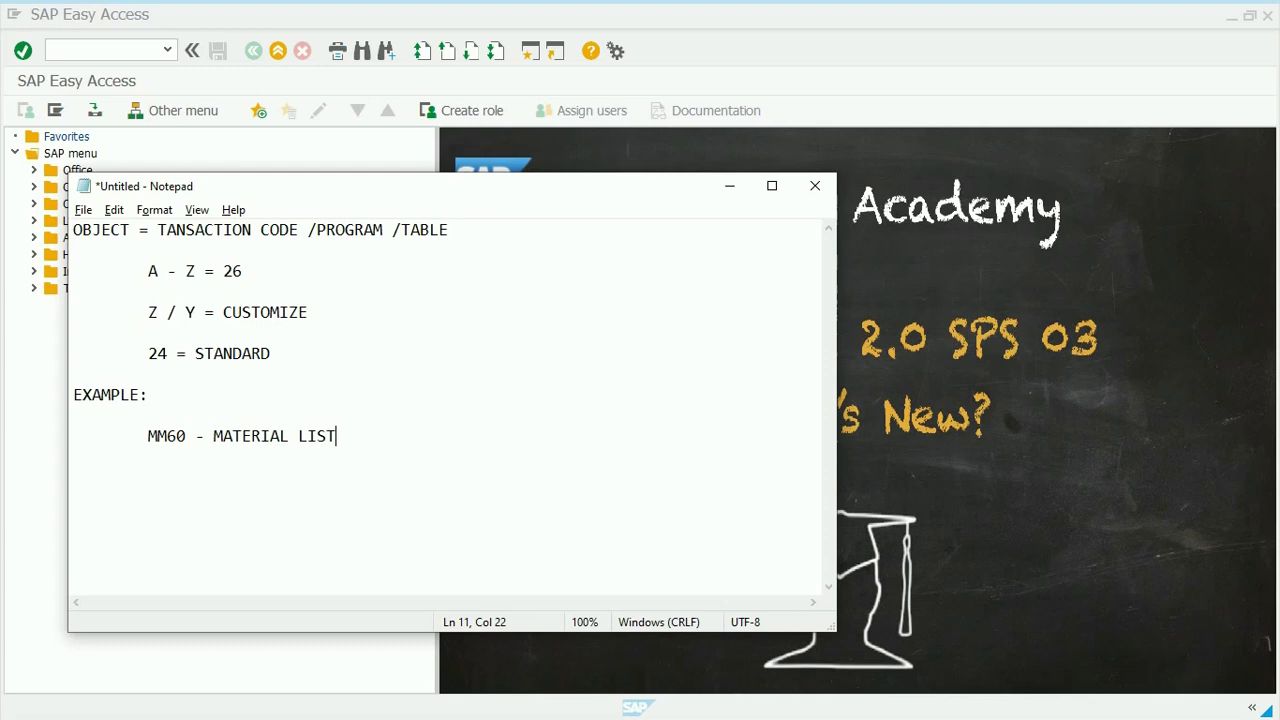
# Step: Add the line "ZMM60 - CUSTOMIZE" below the MM60 example in the Notepad notes
pyautogui.press('Return')
pyautogui.write('ZMM60 - CUST')
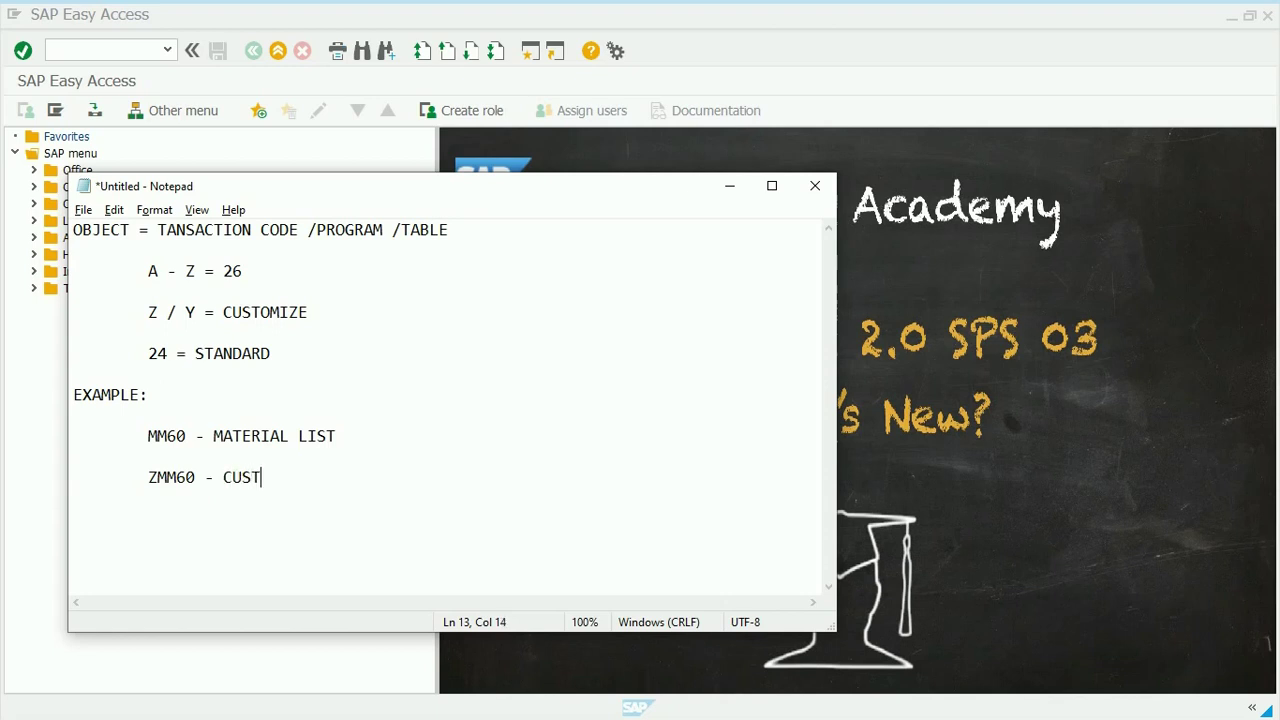
pyautogui.write('OMIZE')
# Step: Switch to SAP, start transaction MM60 and enter plant 9050 as the selection
pyautogui.click(125, 50)
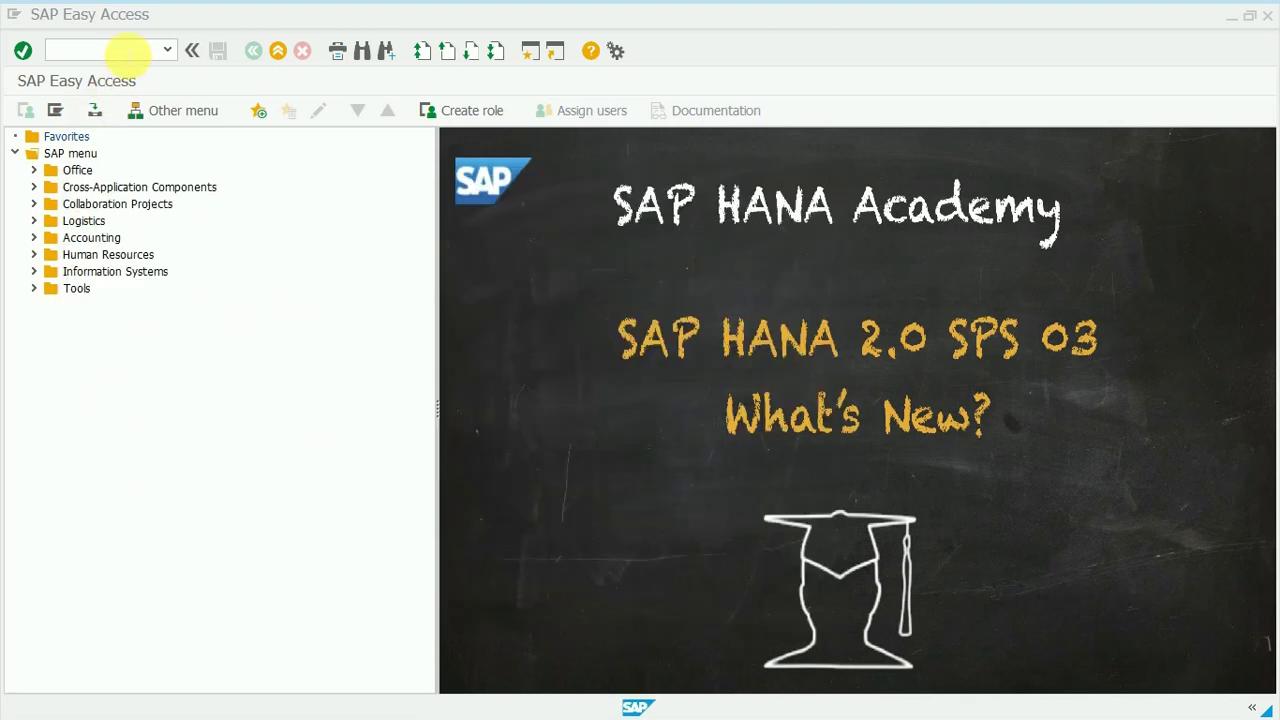
pyautogui.write('MM60')
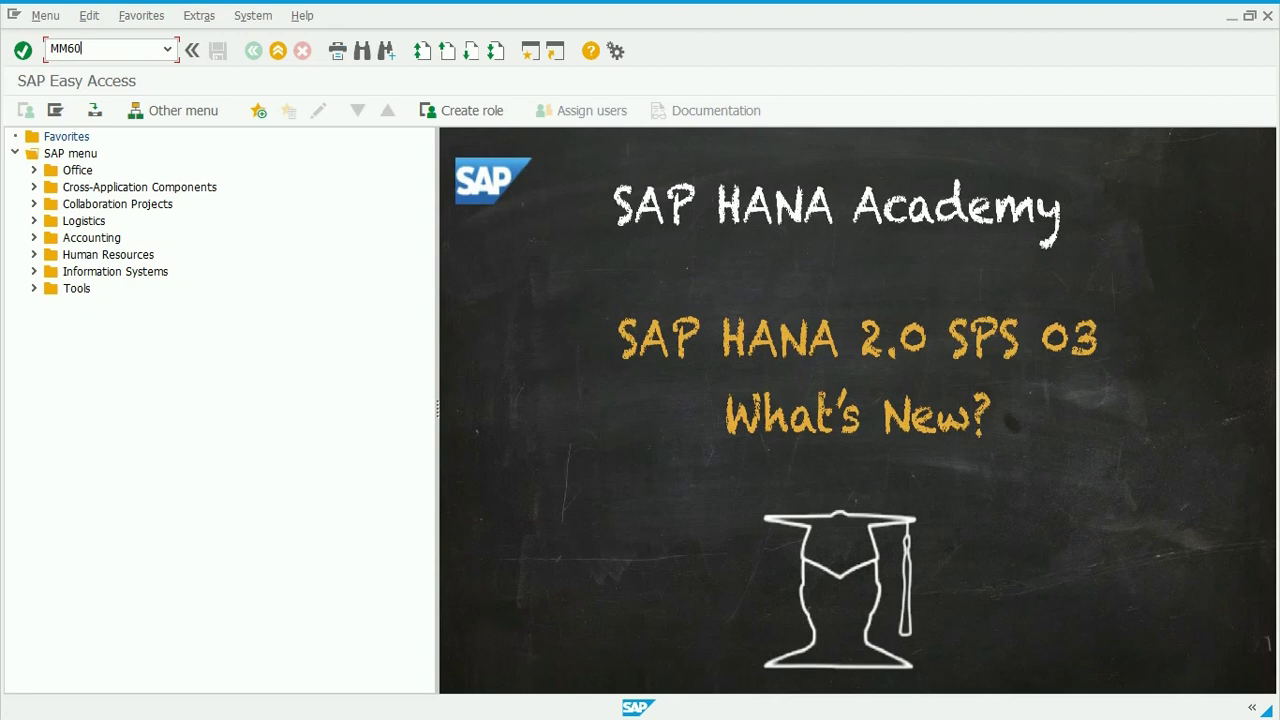
pyautogui.press('Return')
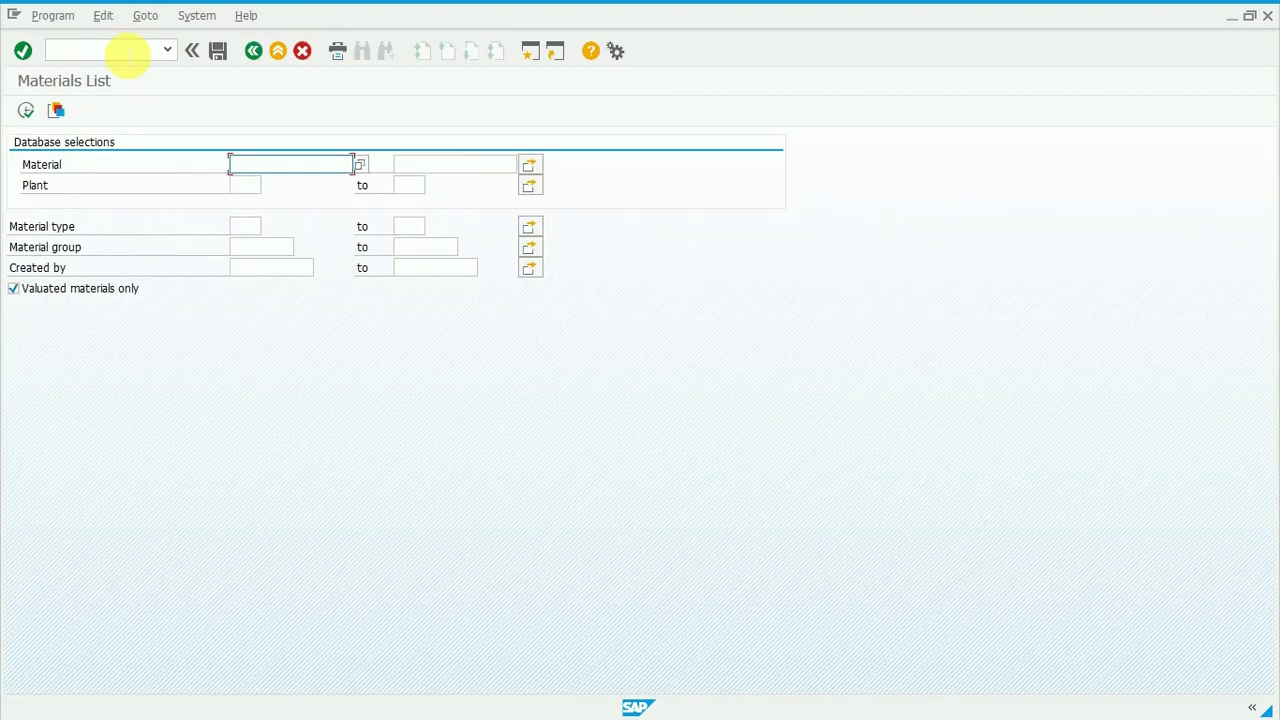
pyautogui.click(243, 187)
pyautogui.write('9050')
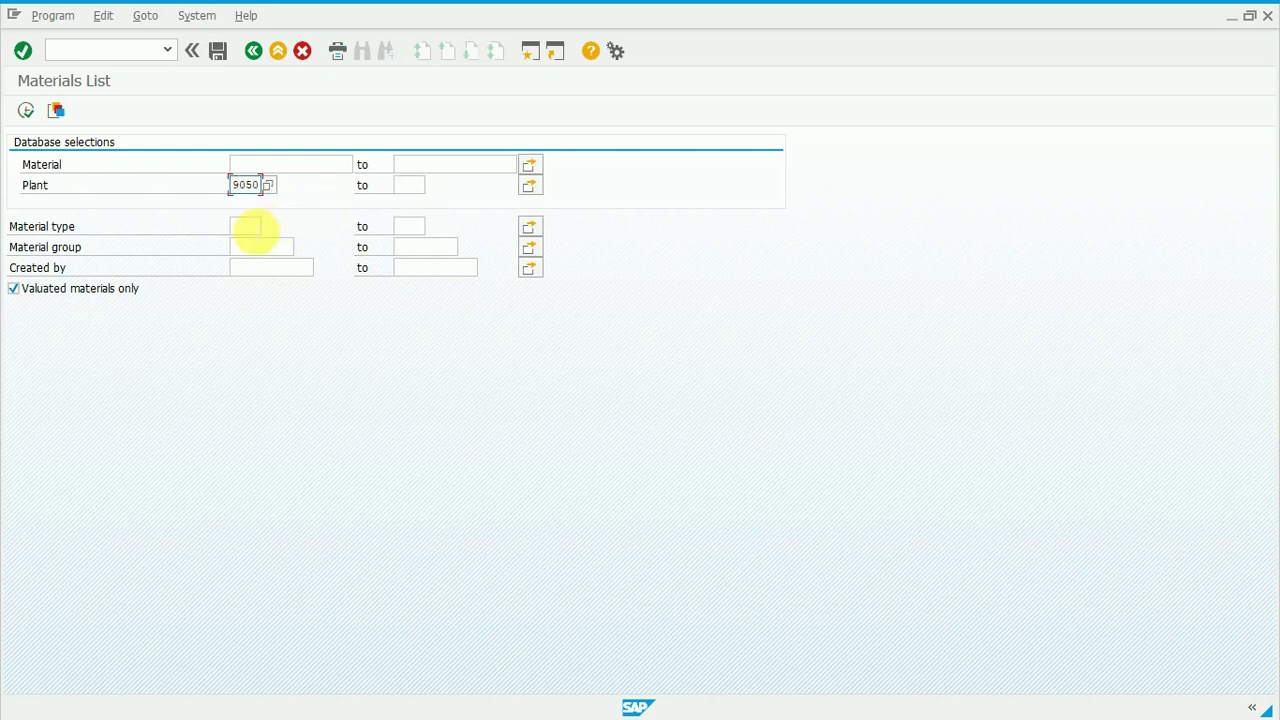
pyautogui.click(248, 227)
pyautogui.write('R')
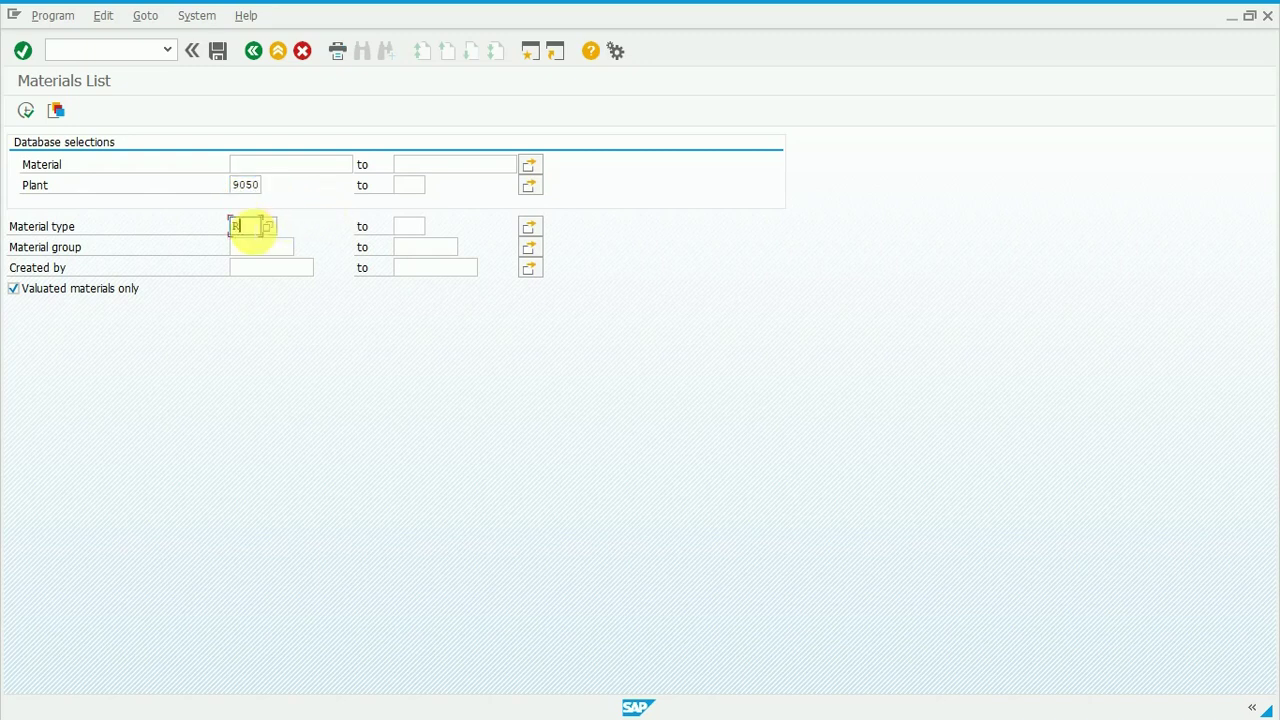
pyautogui.write('OH')
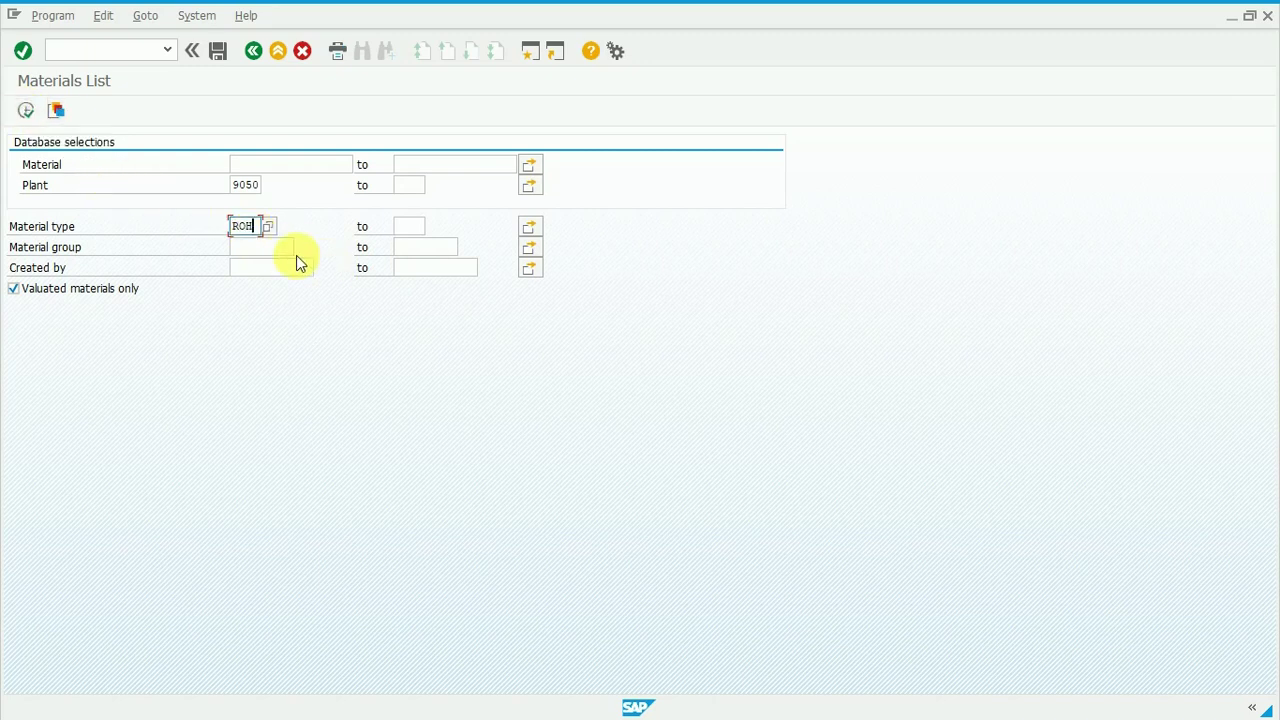
pyautogui.press('BackSpace')
pyautogui.press('BackSpace')
pyautogui.press('BackSpace')
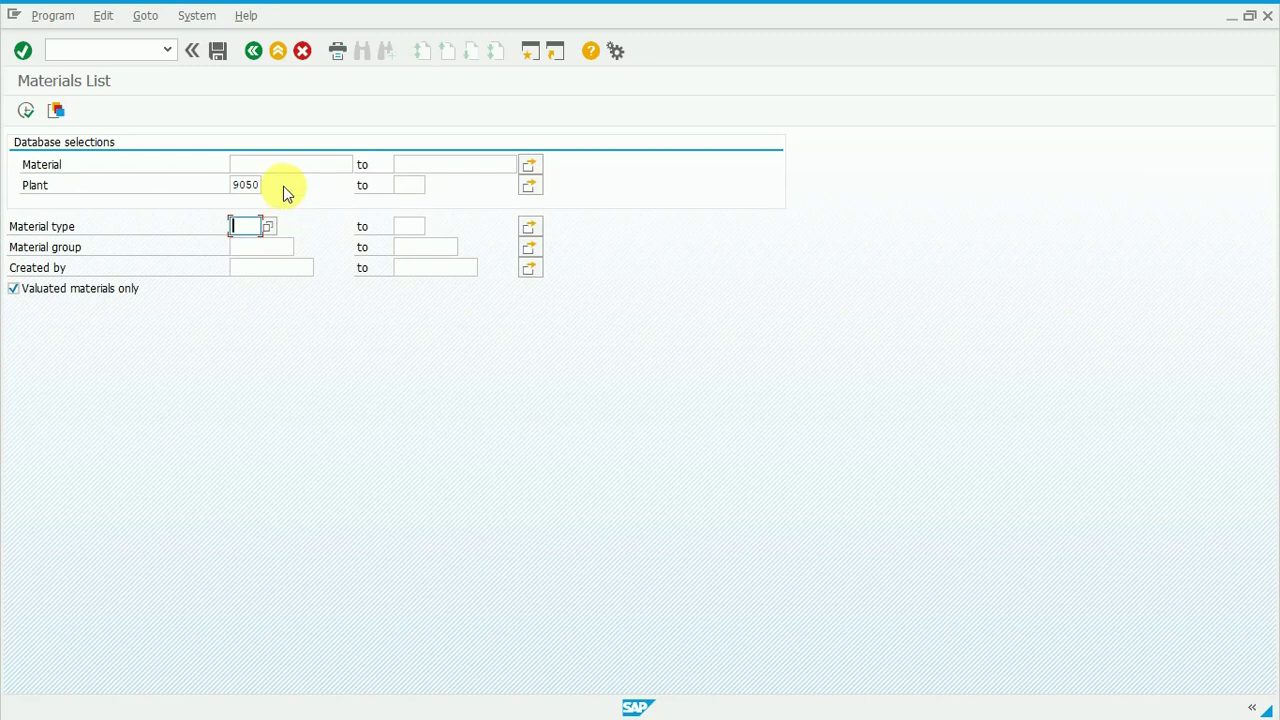
# Step: Execute the standard materials list for the entered plant and return to SAP Easy Access
pyautogui.click(26, 110)
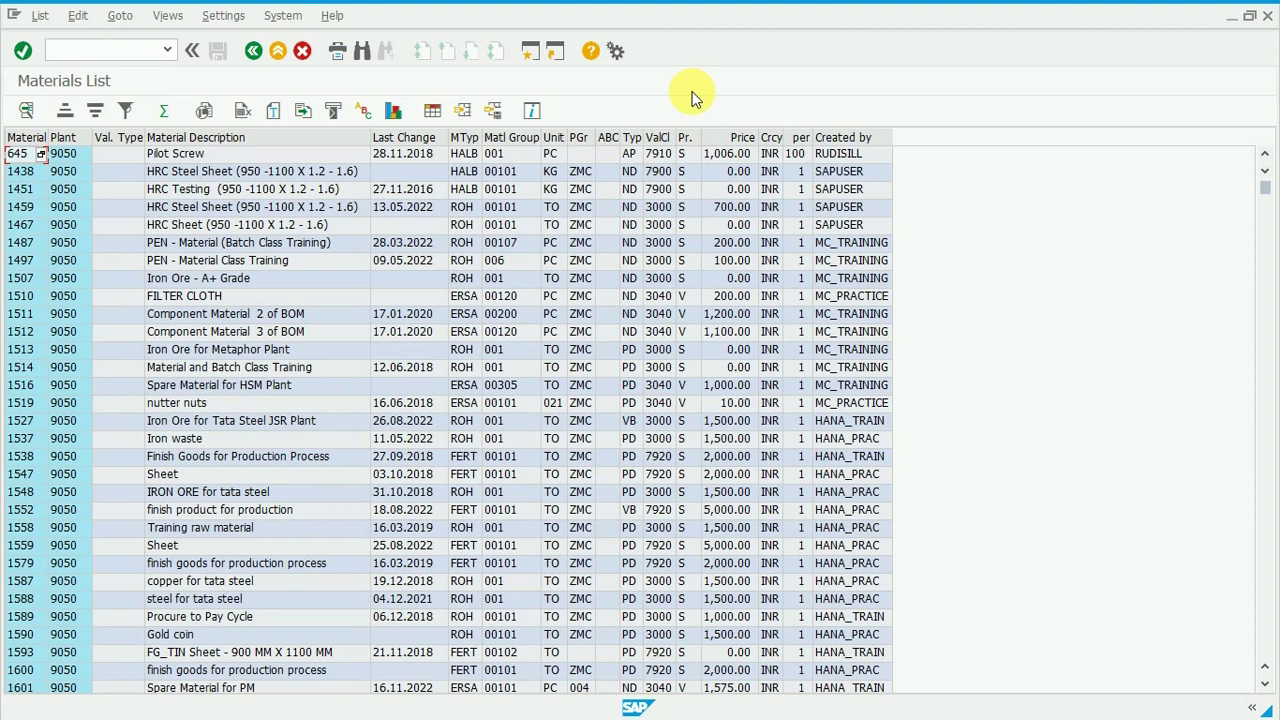
pyautogui.click(253, 52)
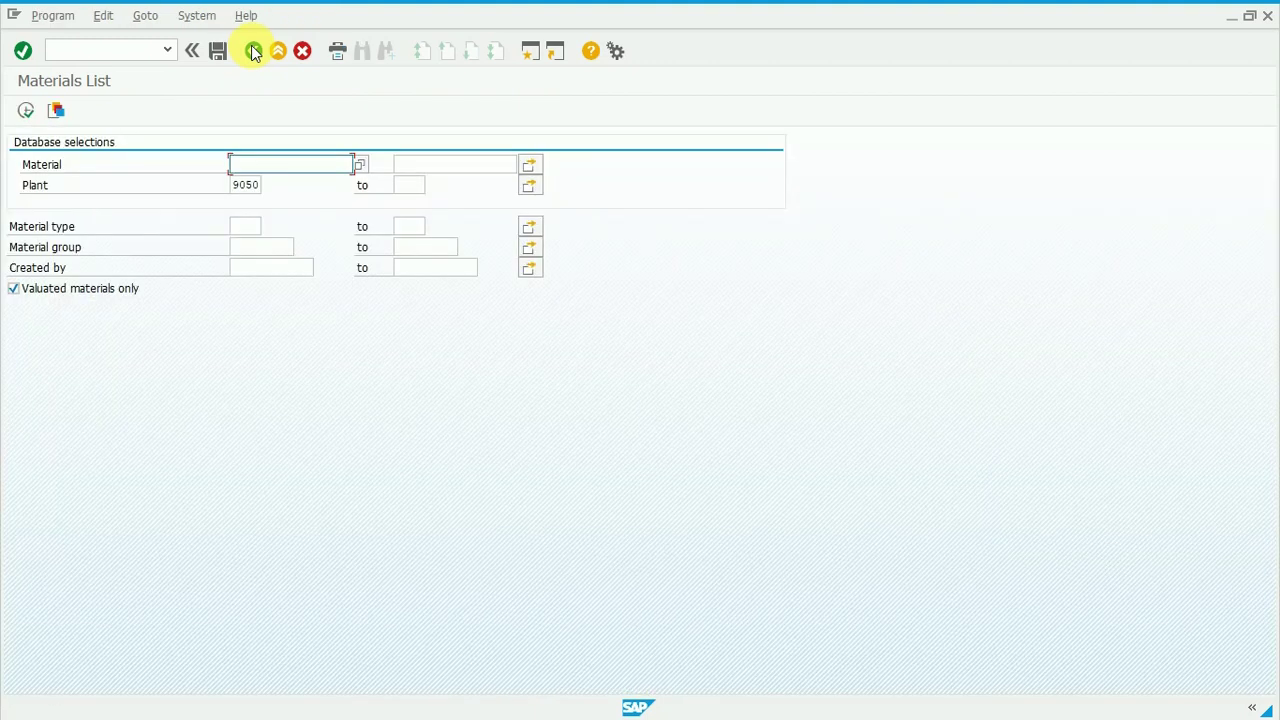
pyautogui.click(241, 55)
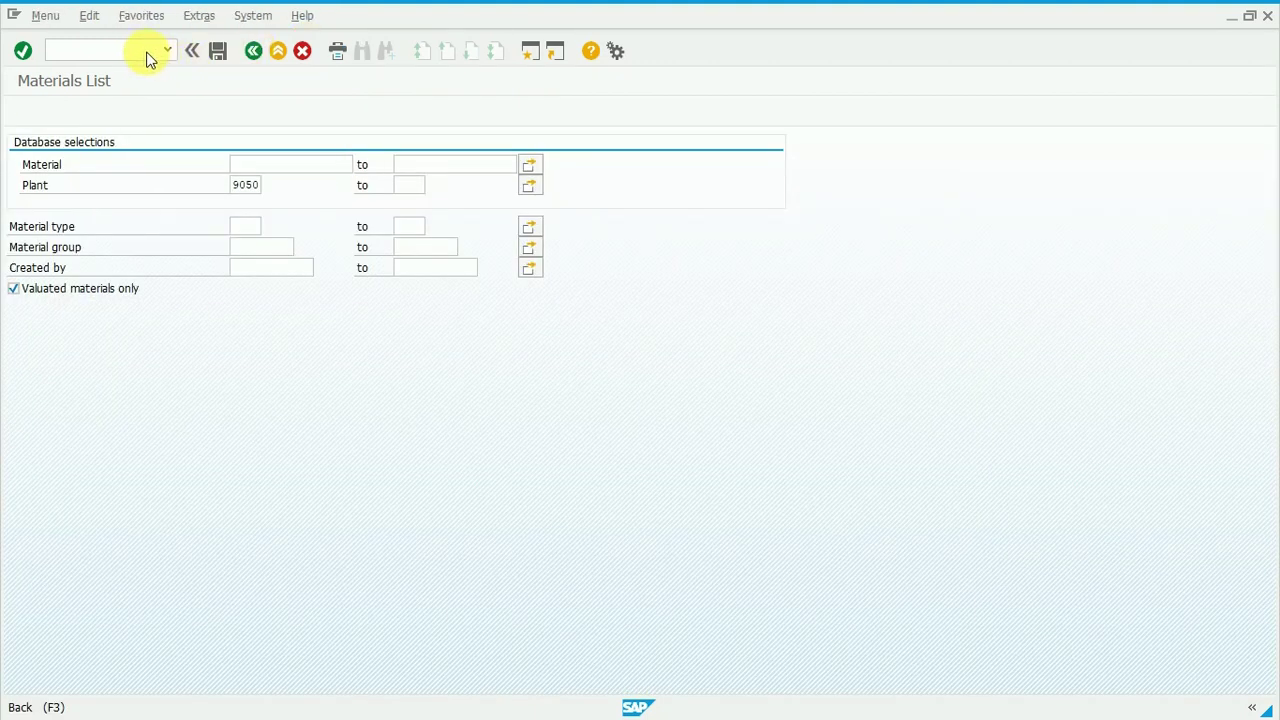
# Step: Start the custom transaction ZMM60 and run its material list for plant 9050
pyautogui.write('Z')
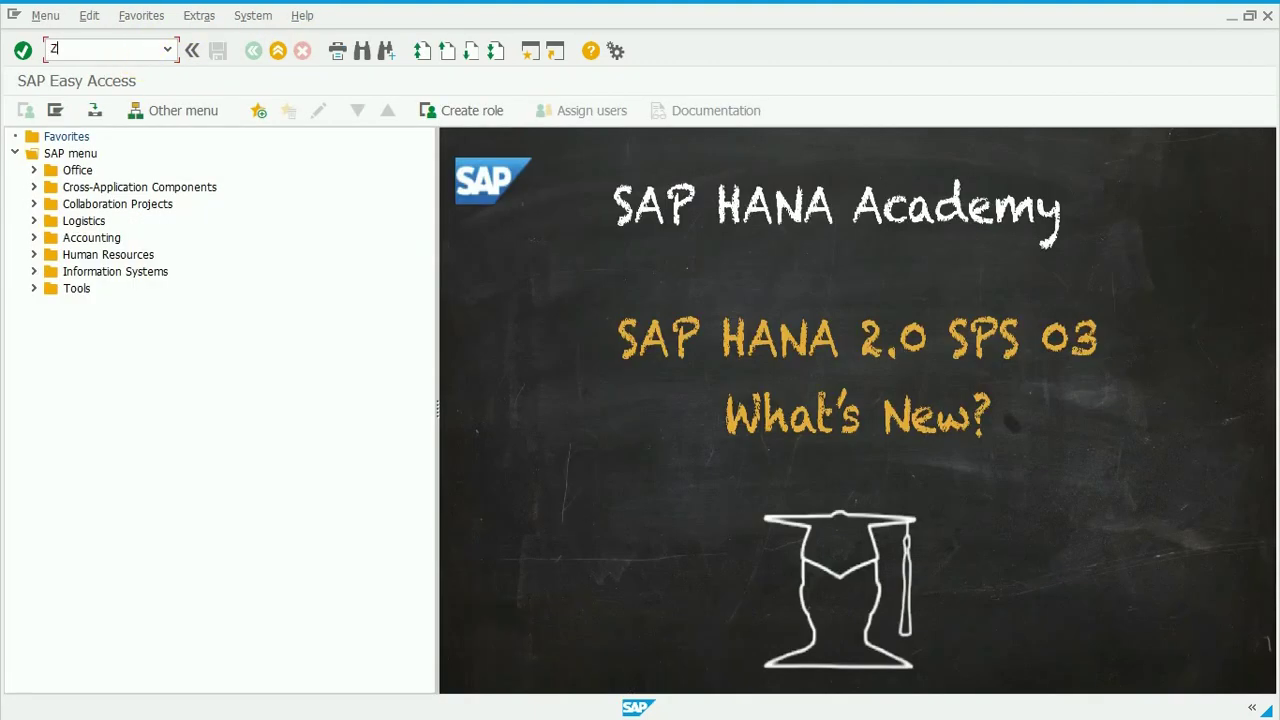
pyautogui.write('MM60')
pyautogui.press('Return')
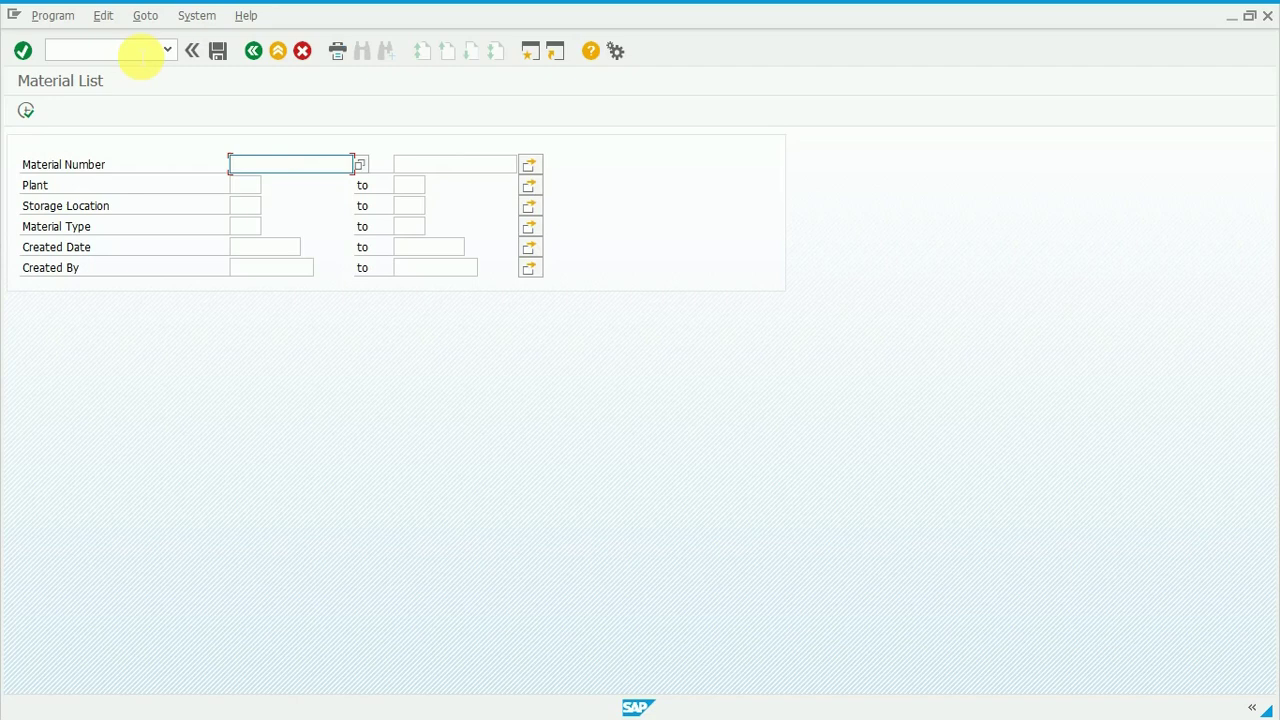
pyautogui.click(245, 186)
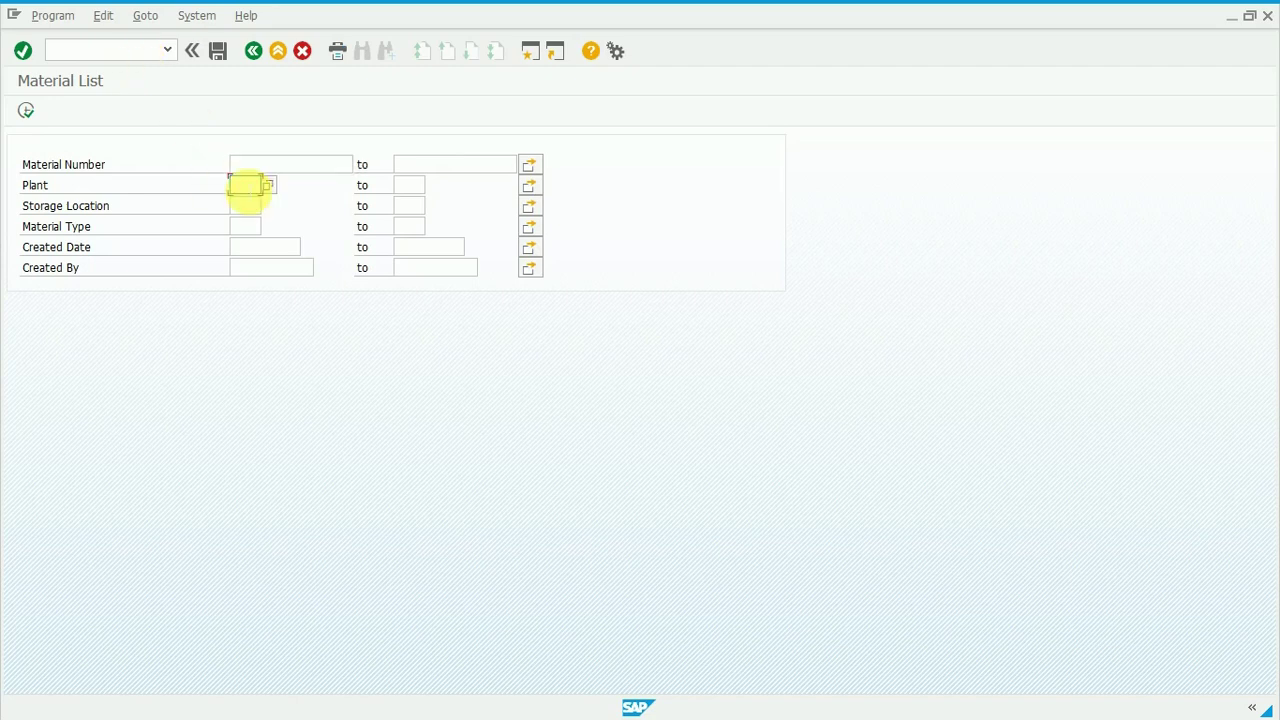
pyautogui.write('9050')
pyautogui.click(25, 114)
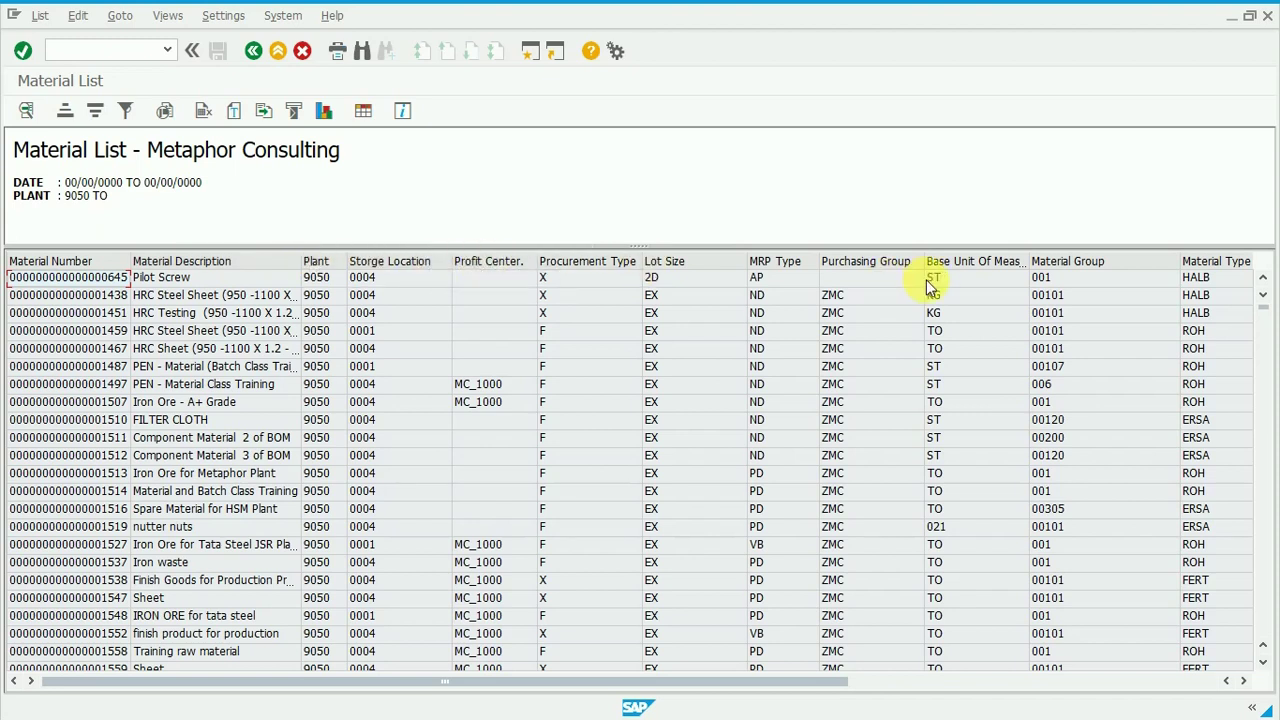
# Step: Examine the remaining columns of the custom material list, and return to SAP Easy Access
pyautogui.click(1243, 680)
pyautogui.click(1245, 680)
pyautogui.click(1243, 680)
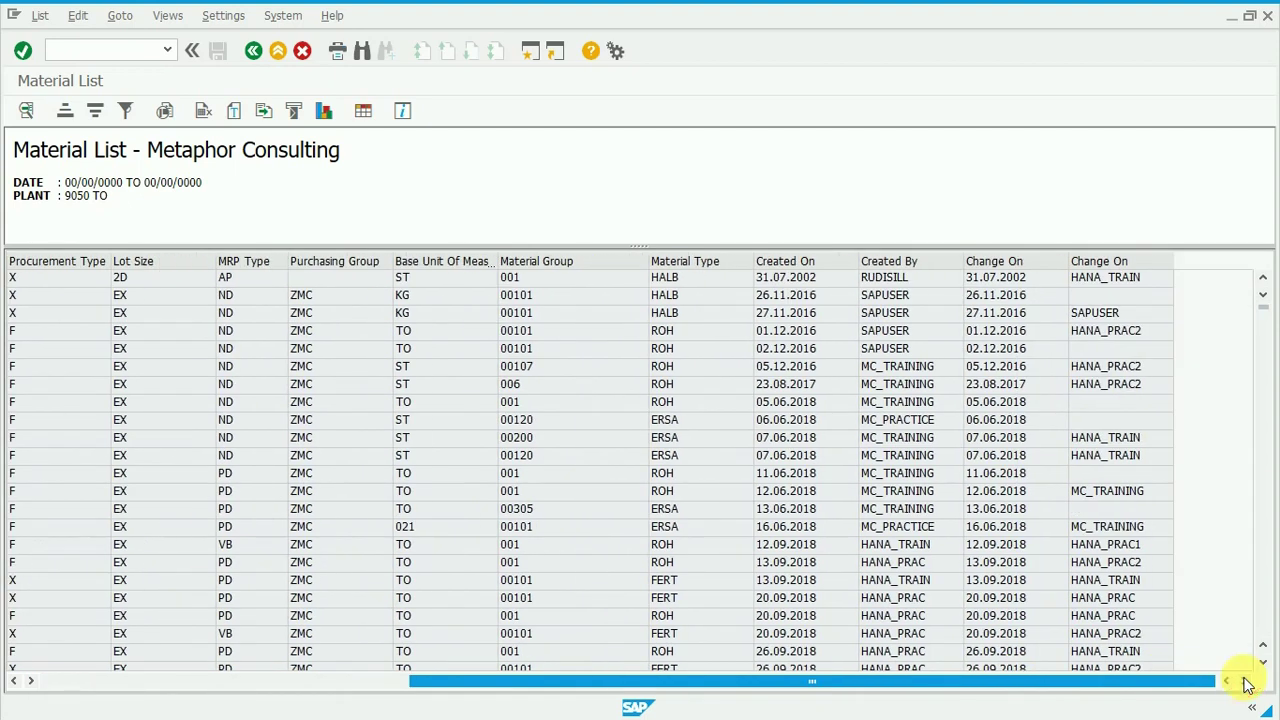
pyautogui.moveTo(1176, 683); pyautogui.dragTo(808, 681)
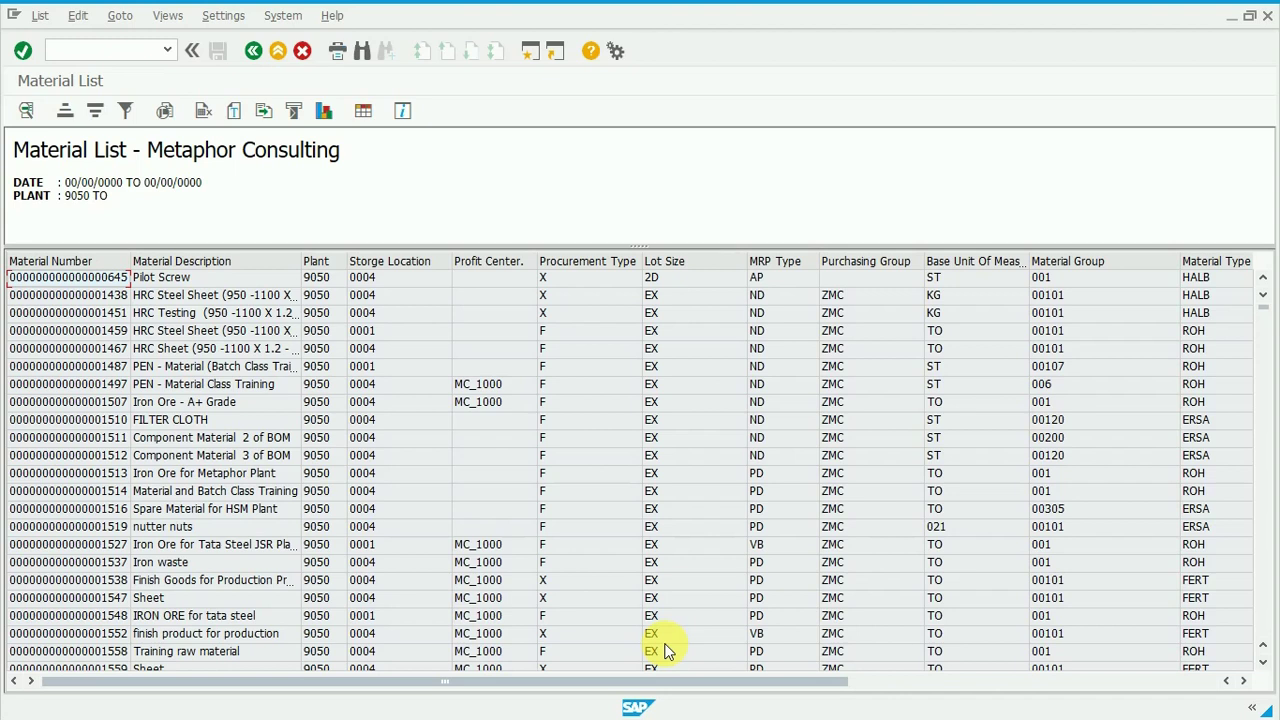
pyautogui.click(253, 52)
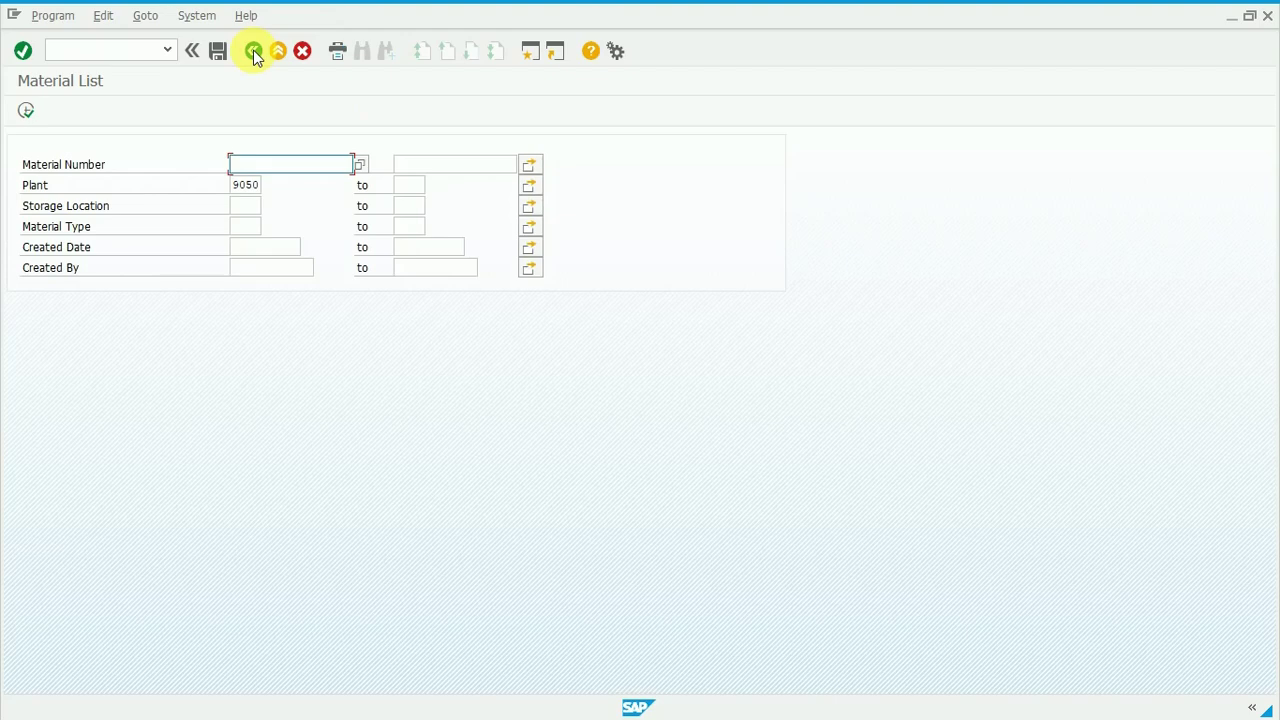
pyautogui.click(253, 52)
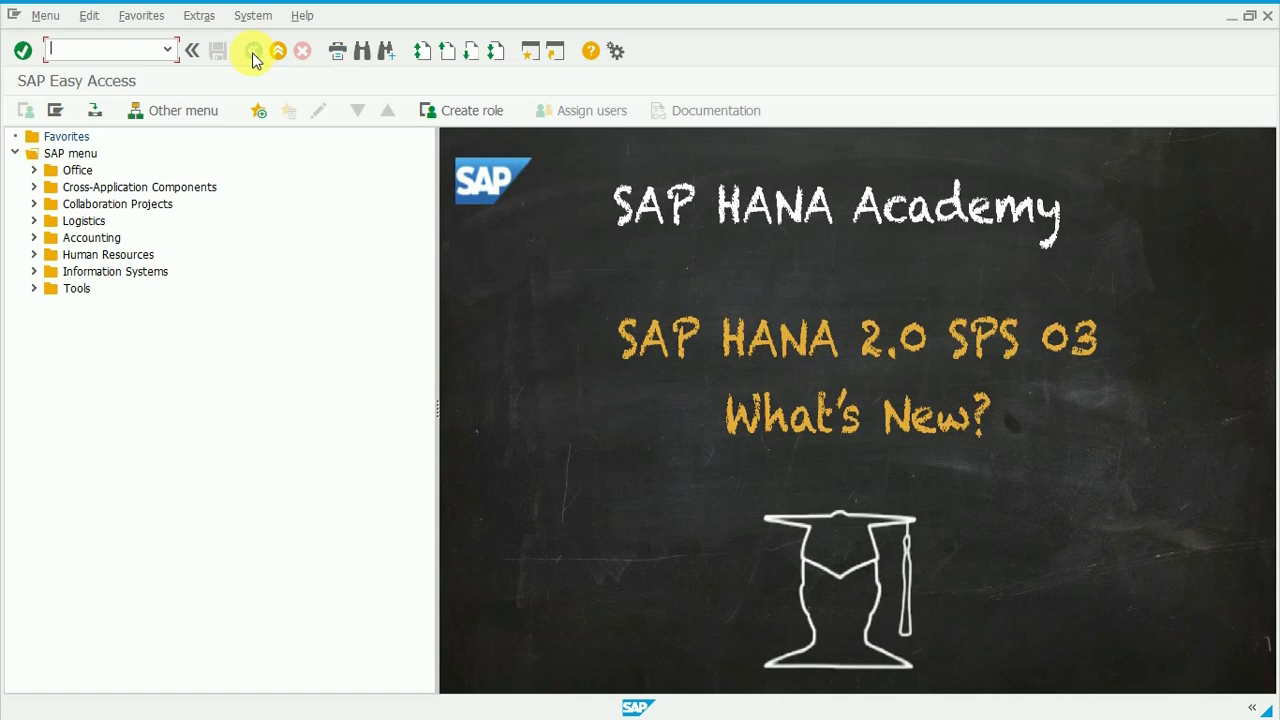
# Step: Display the standard database table MARA in transaction SE11 and return to the dictionary's initial screen
pyautogui.write('SE11')
pyautogui.press('Return')
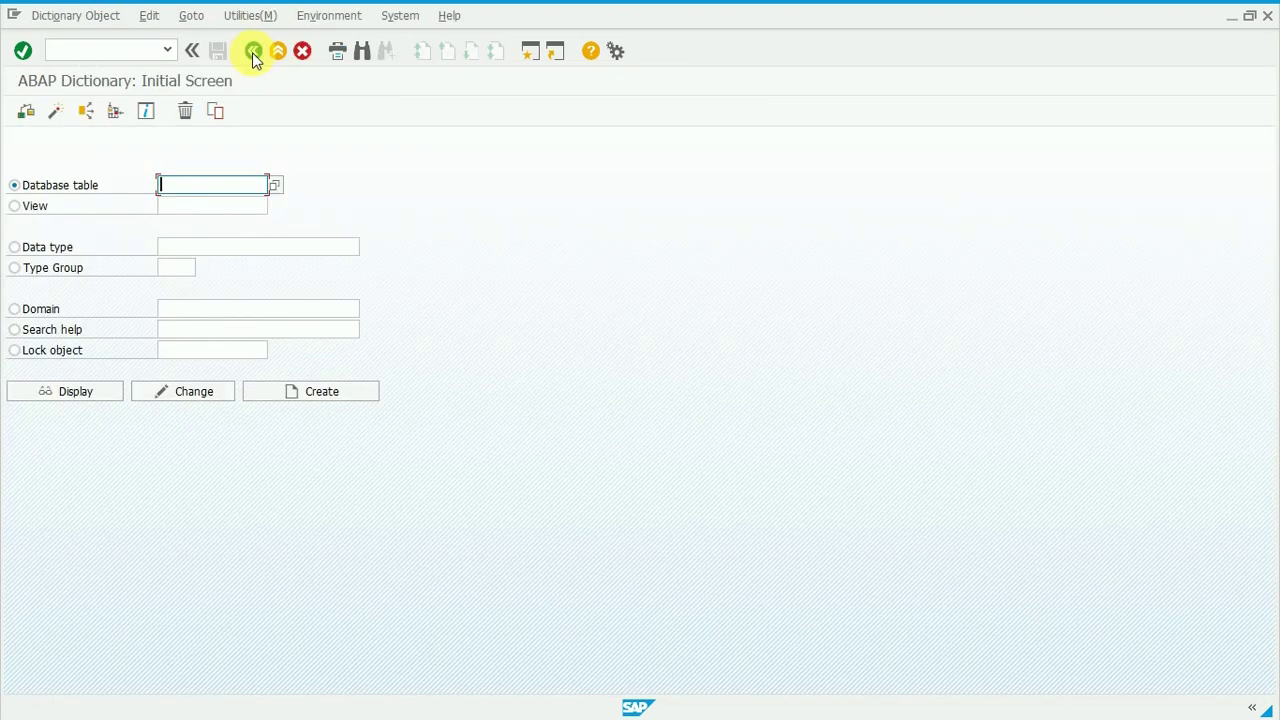
pyautogui.write('MARA')
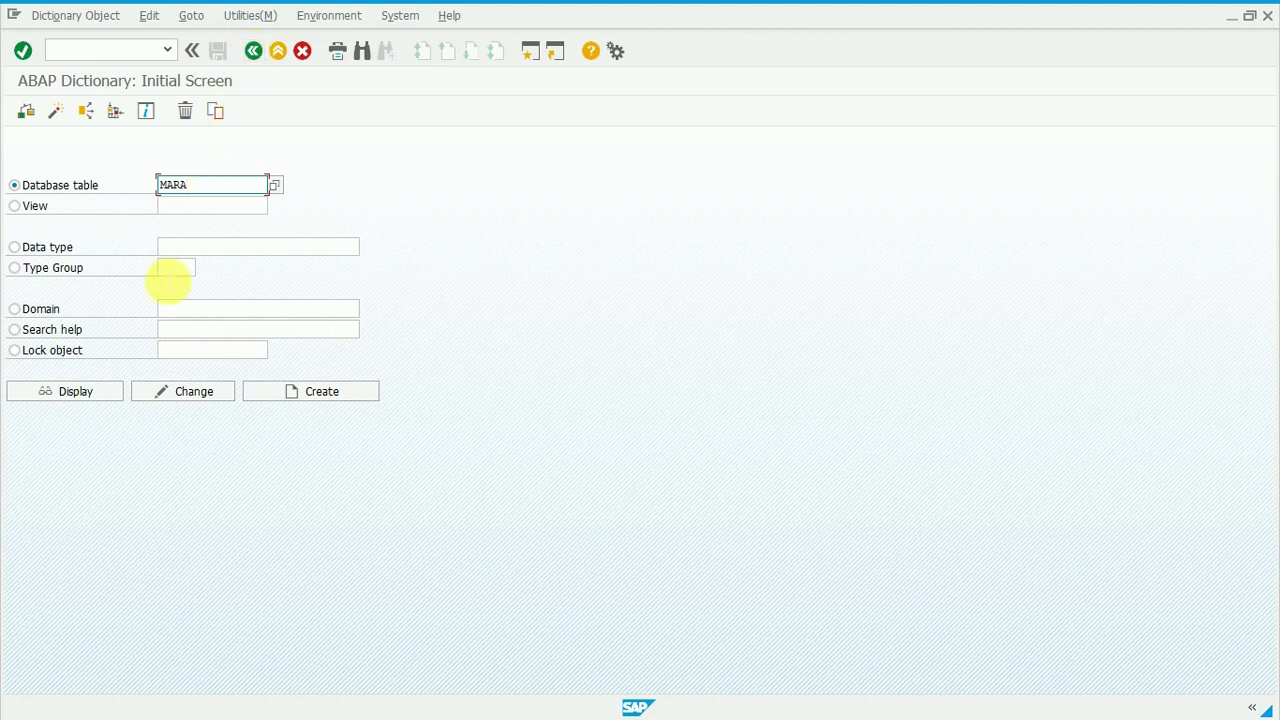
pyautogui.click(94, 391)
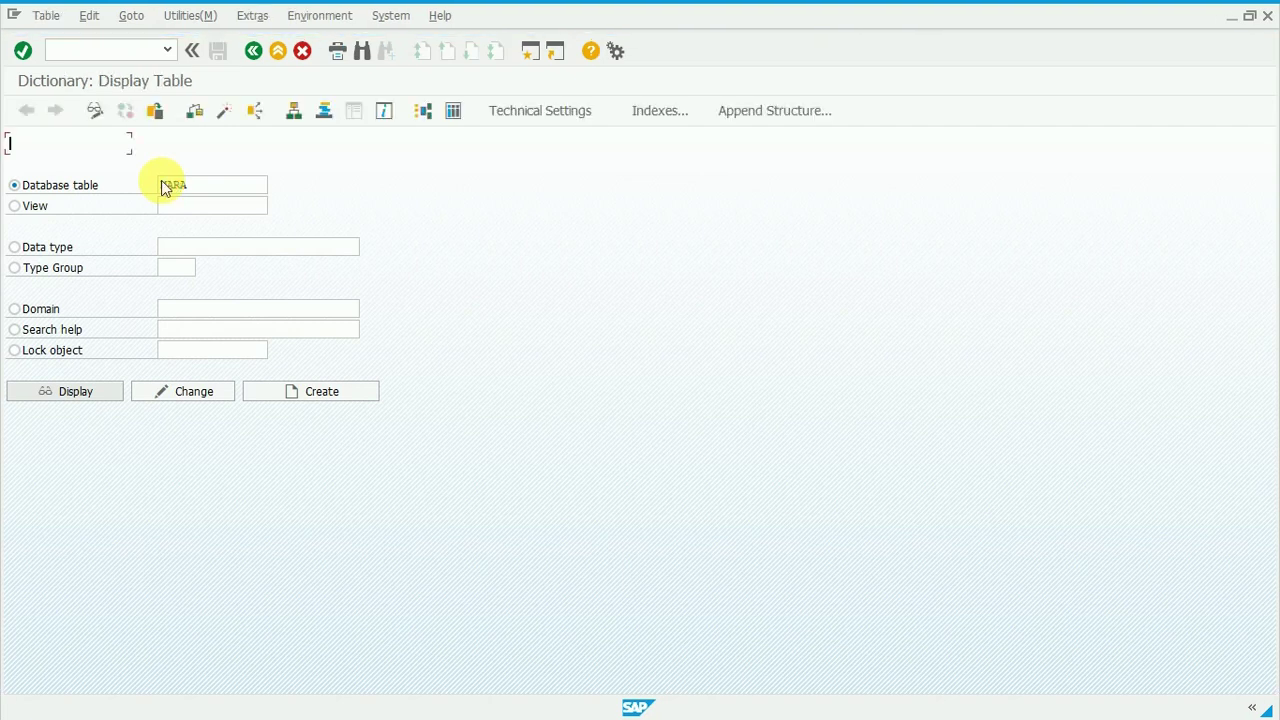
pyautogui.click(254, 52)
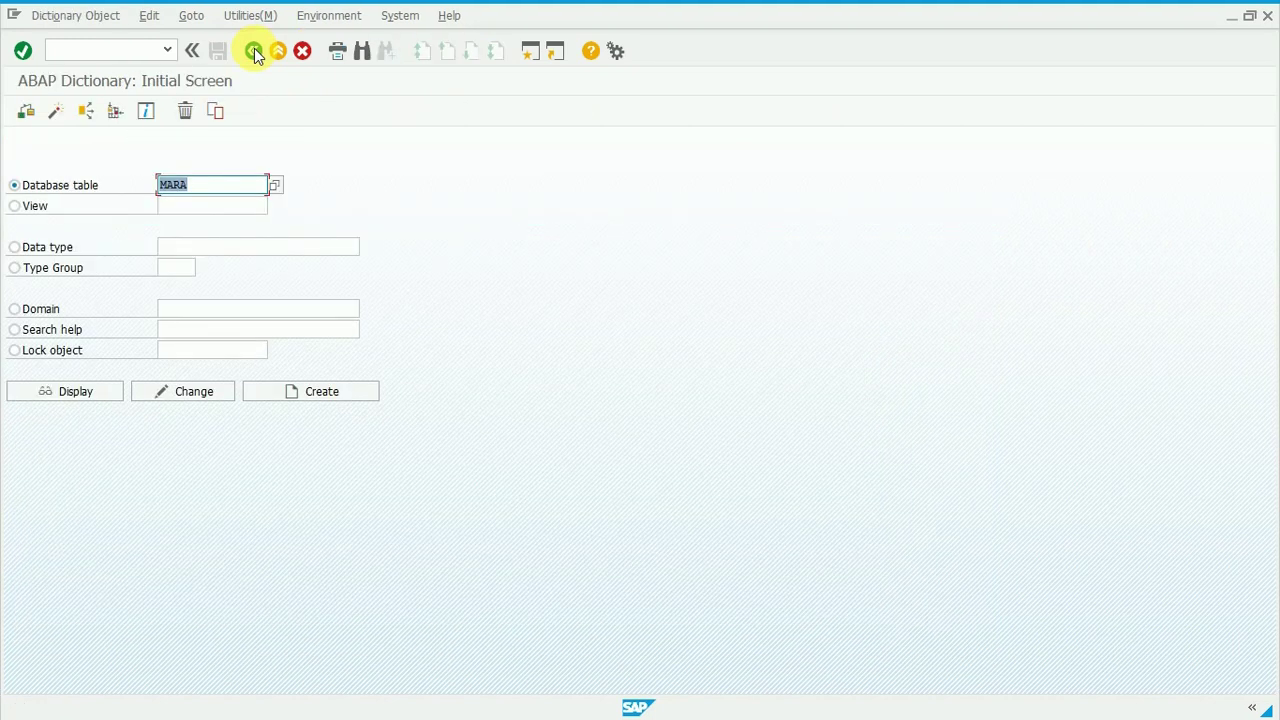
# Step: Display the field definitions of the custom table ZEPA_TABLE, and return to SAP Easy Access
pyautogui.write('Z')
pyautogui.write('EF')
pyautogui.write('A')
pyautogui.write('_TABLE')
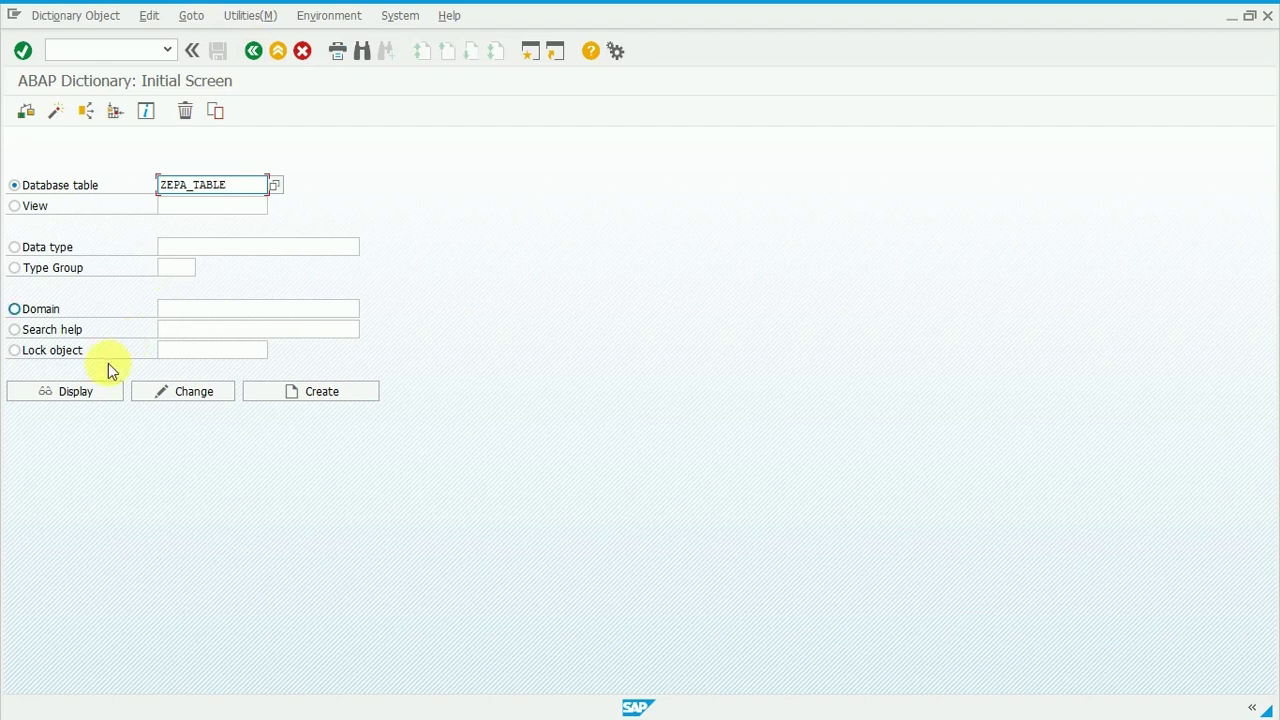
pyautogui.click(73, 393)
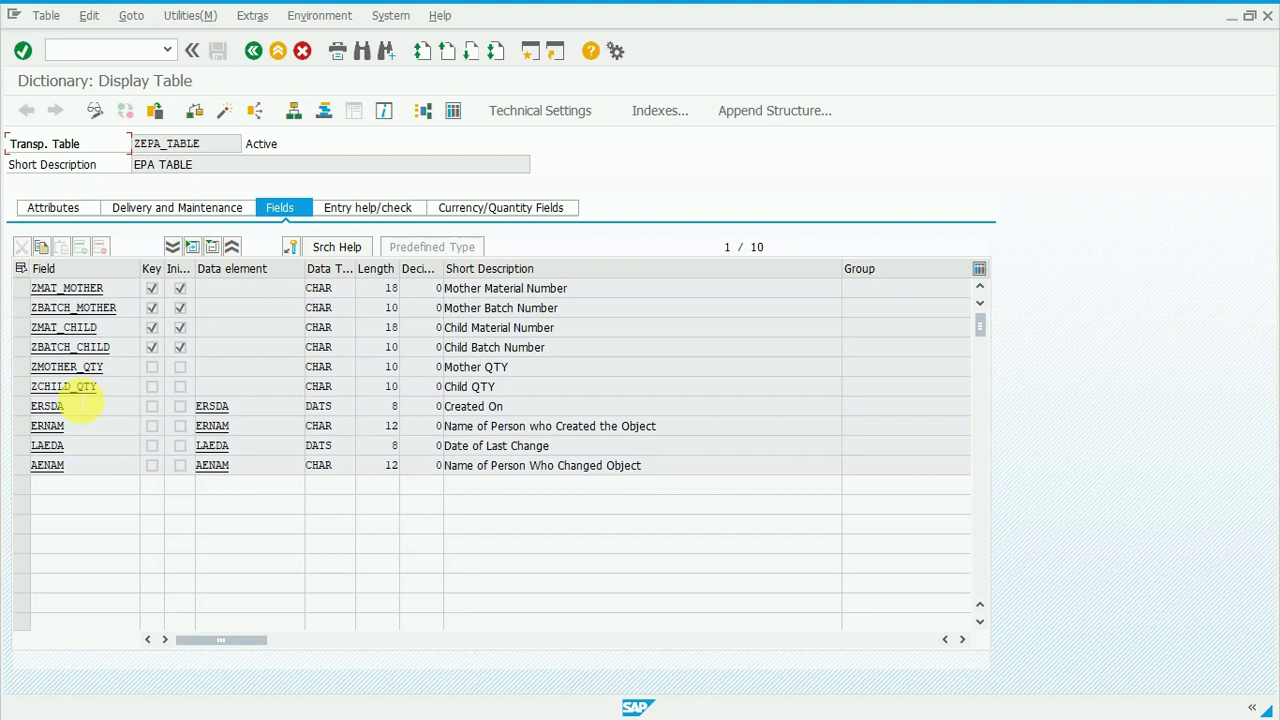
pyautogui.click(252, 52)
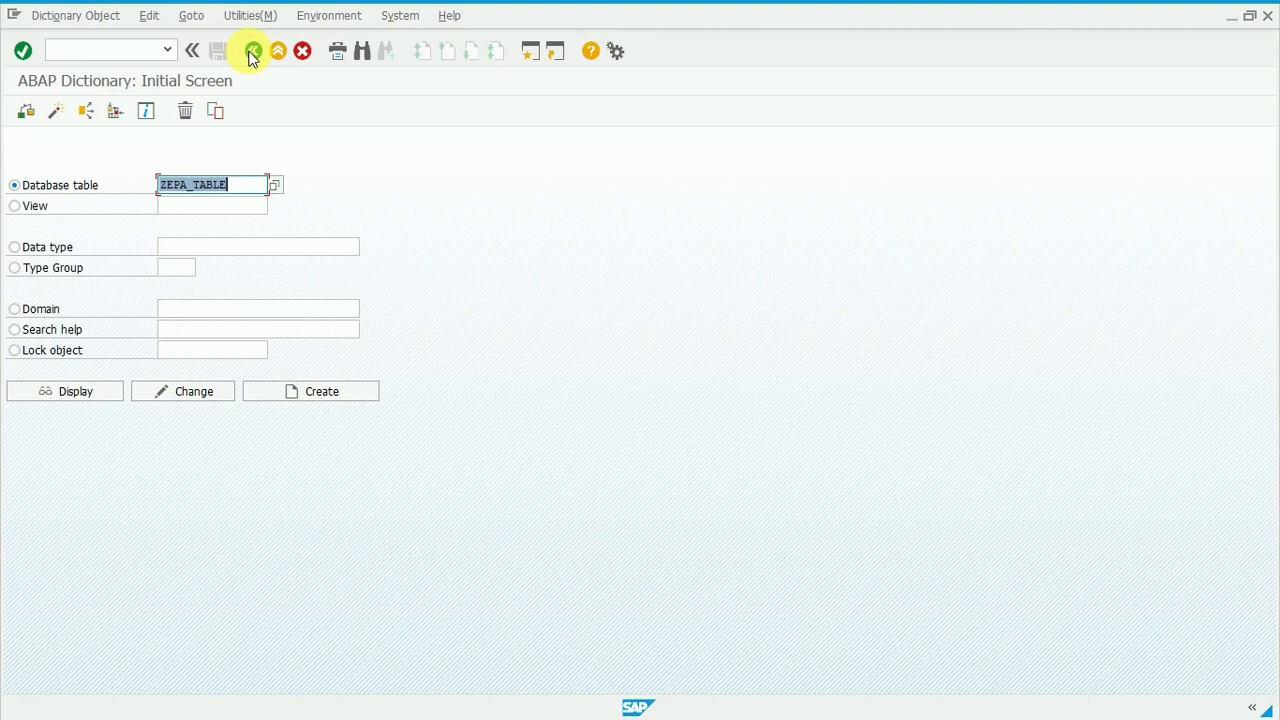
pyautogui.click(252, 52)
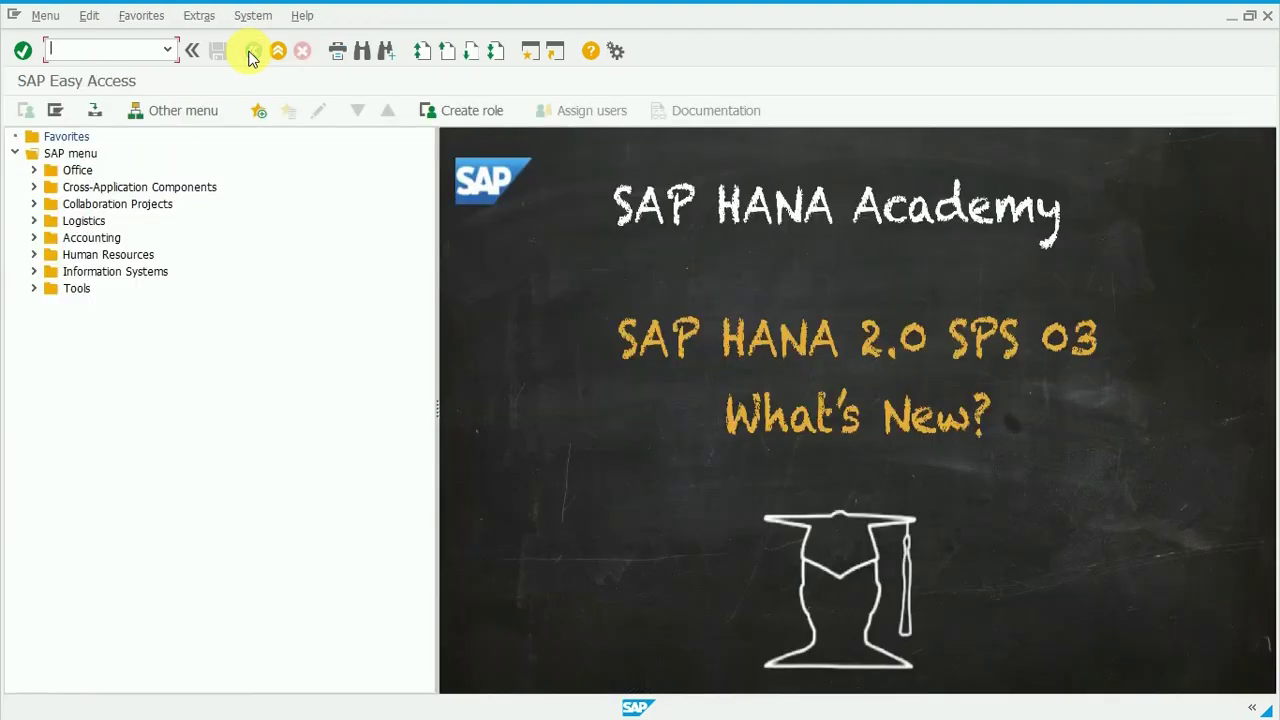
# Step: Start transaction MM60 and copy its program name from the system status information
pyautogui.write('MM60')
pyautogui.press('Return')
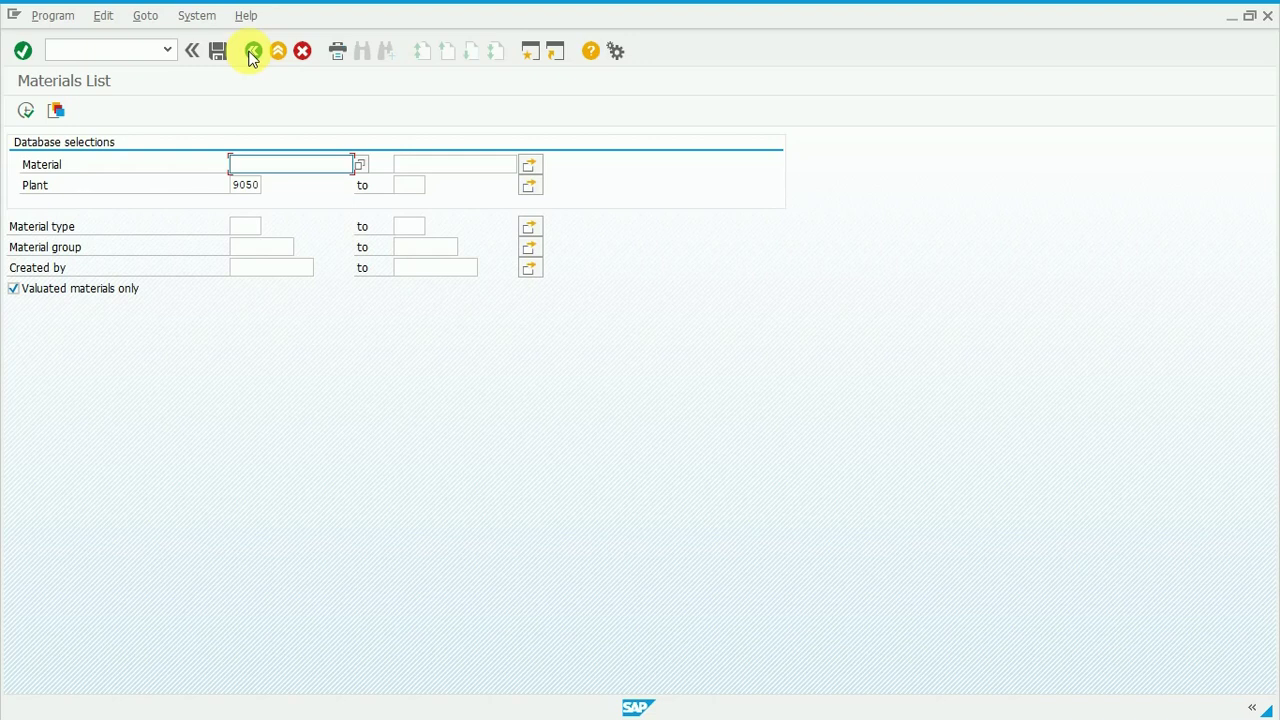
pyautogui.click(195, 17)
pyautogui.click(239, 263)
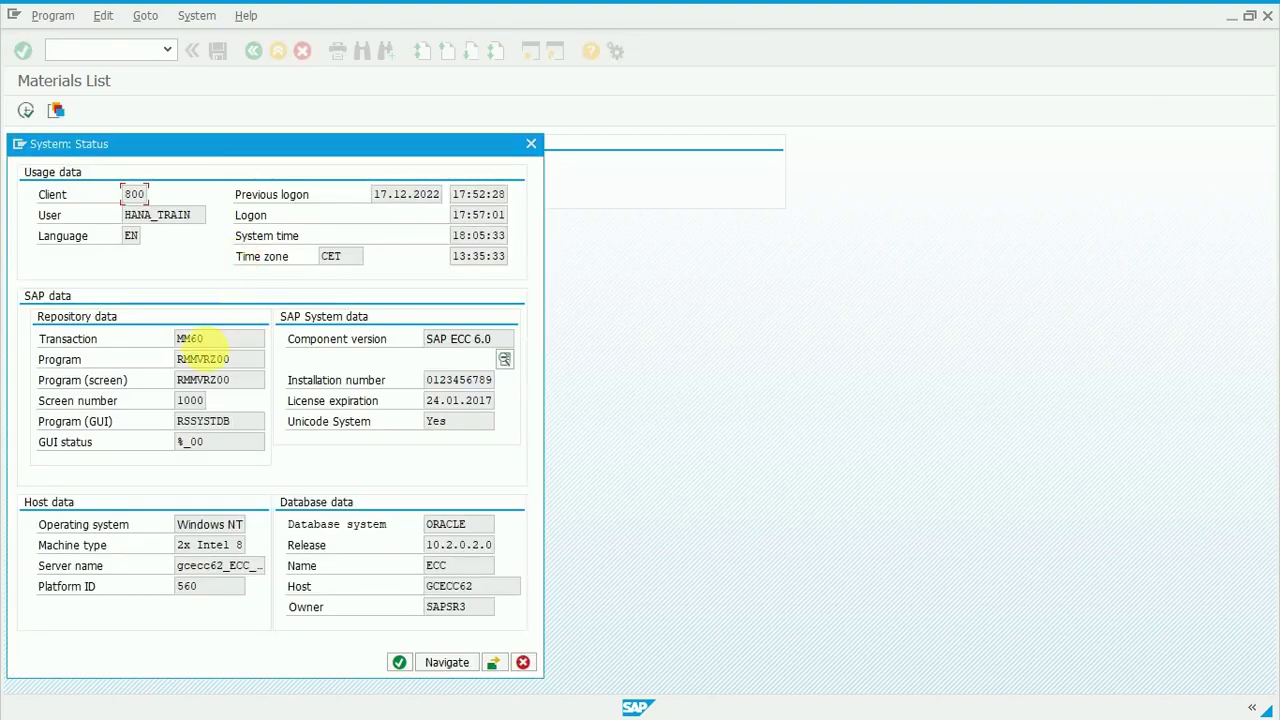
pyautogui.moveTo(245, 358); pyautogui.dragTo(177, 360)
pyautogui.hotkey('ctrl', 'c')
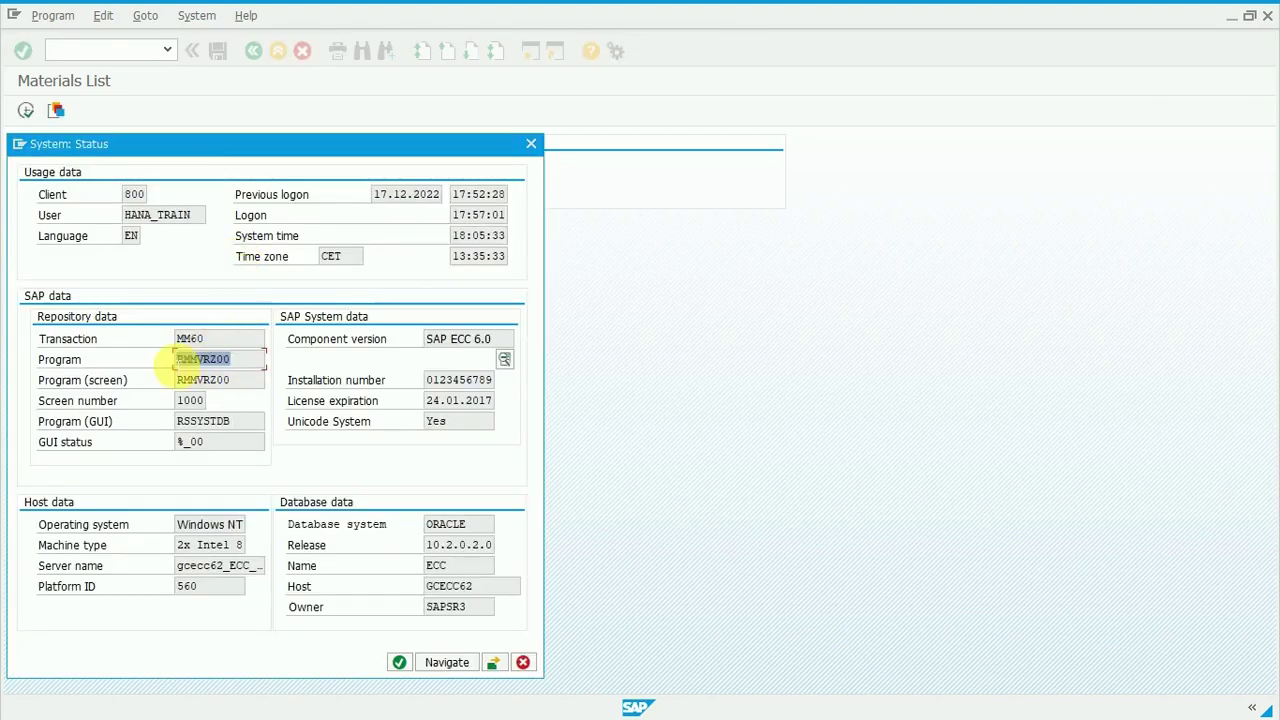
pyautogui.click(531, 144)
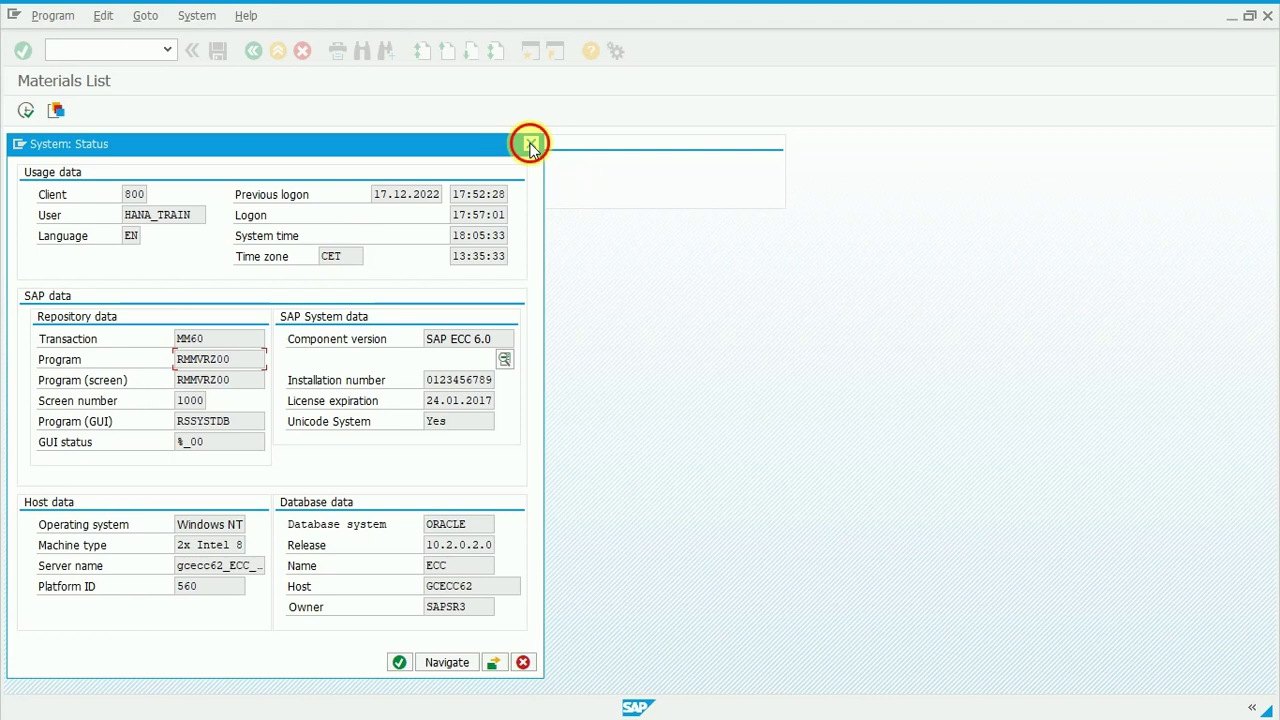
# Step: Start transaction SE38 and display the source code of program RMMVRZ00
pyautogui.click(279, 52)
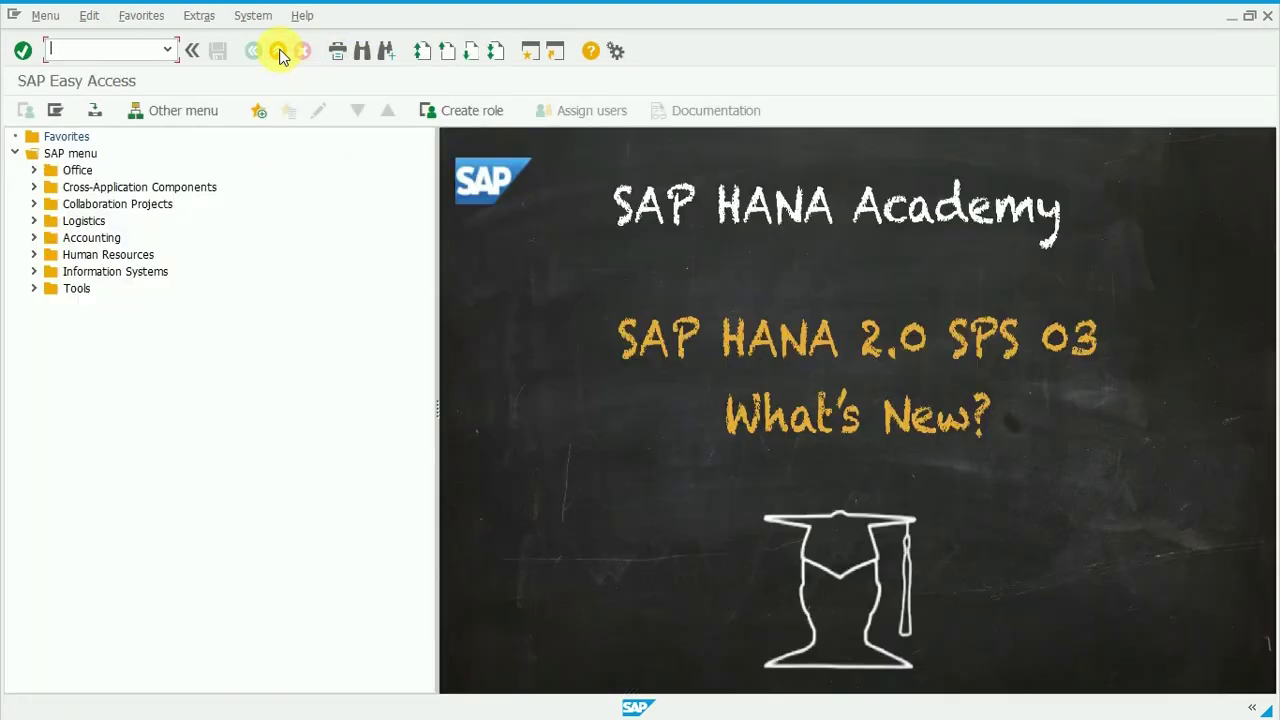
pyautogui.write('SE38')
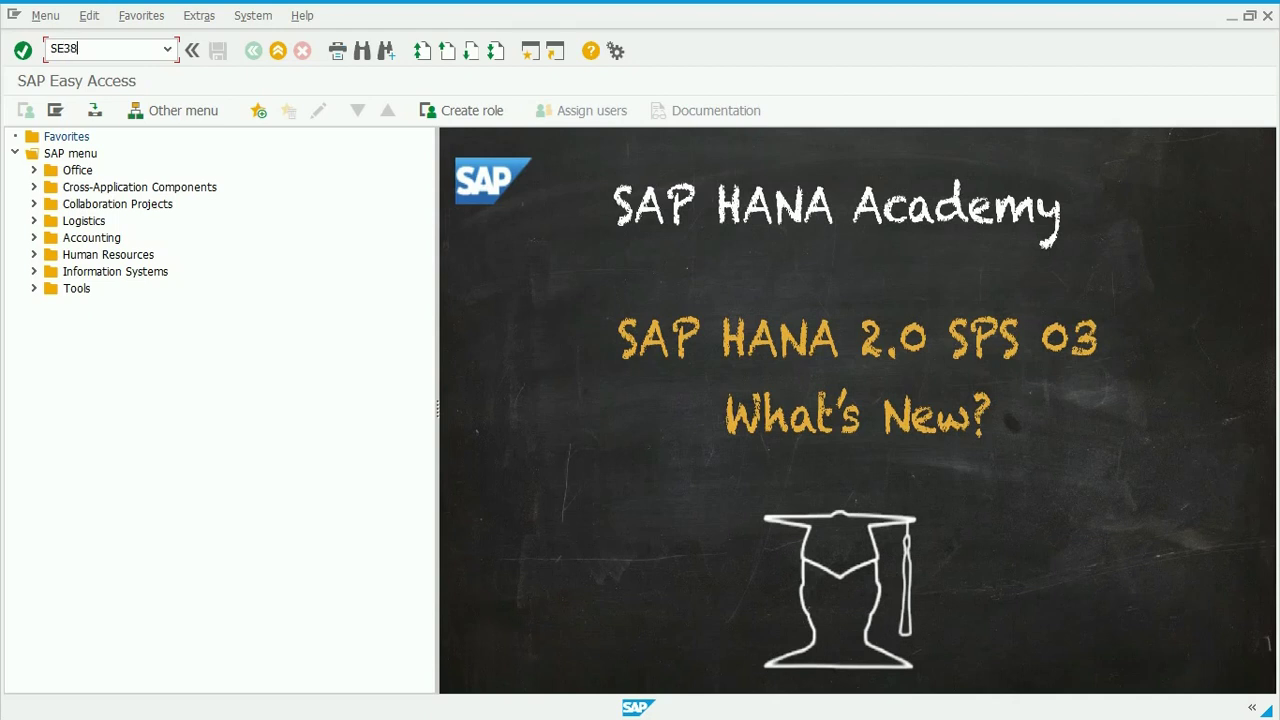
pyautogui.press('Return')
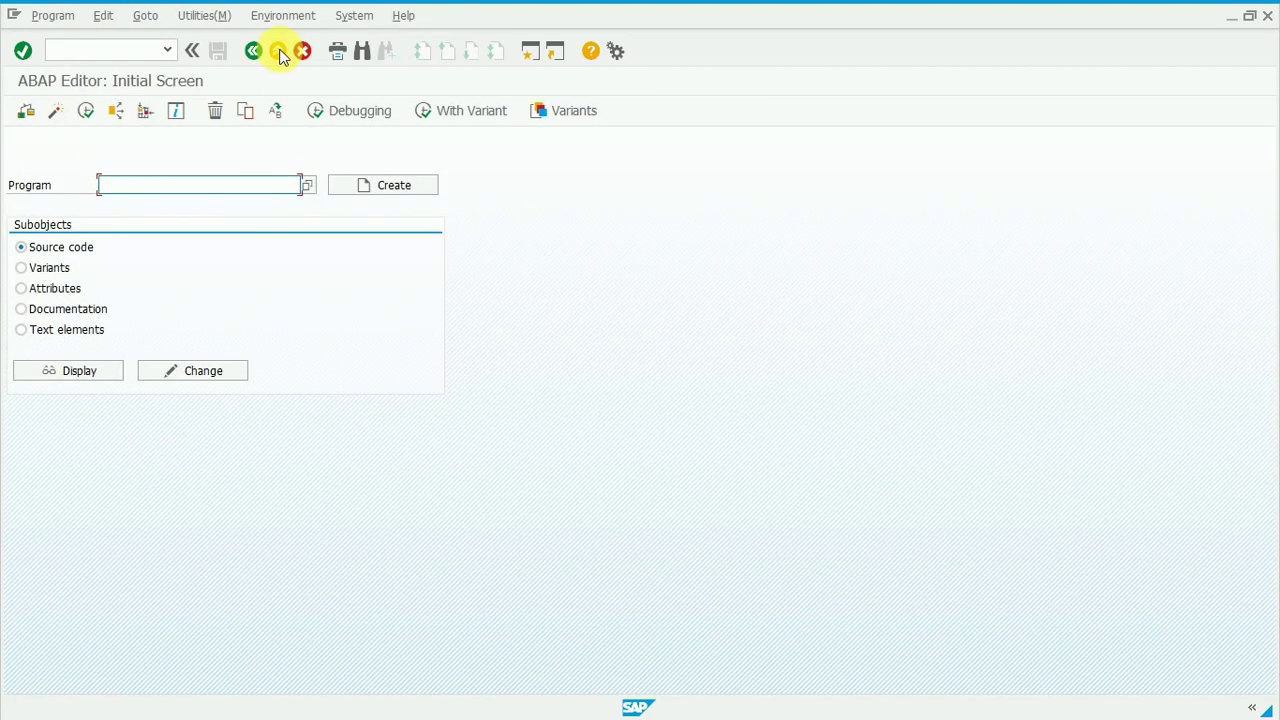
pyautogui.hotkey('ctrl', 'v')
pyautogui.click(97, 375)
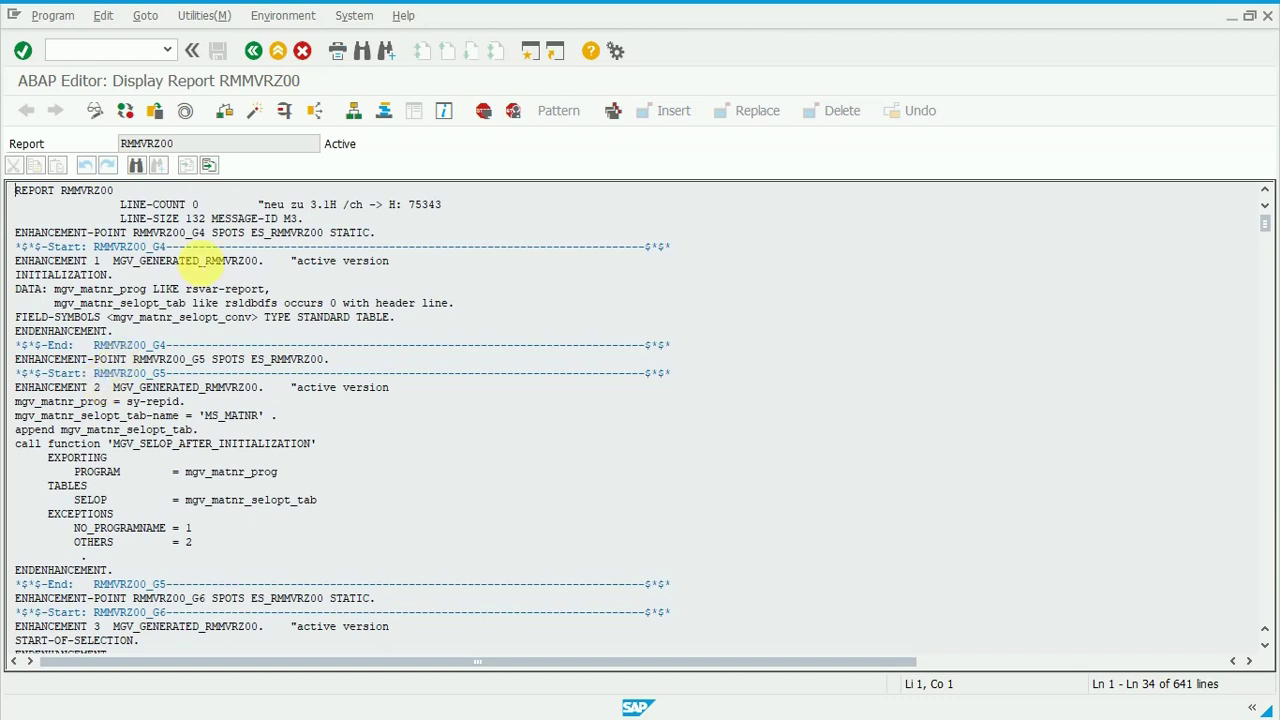
# Step: Highlight the report name of the displayed source code, and return to SAP Easy Access
pyautogui.moveTo(182, 152); pyautogui.dragTo(126, 142)
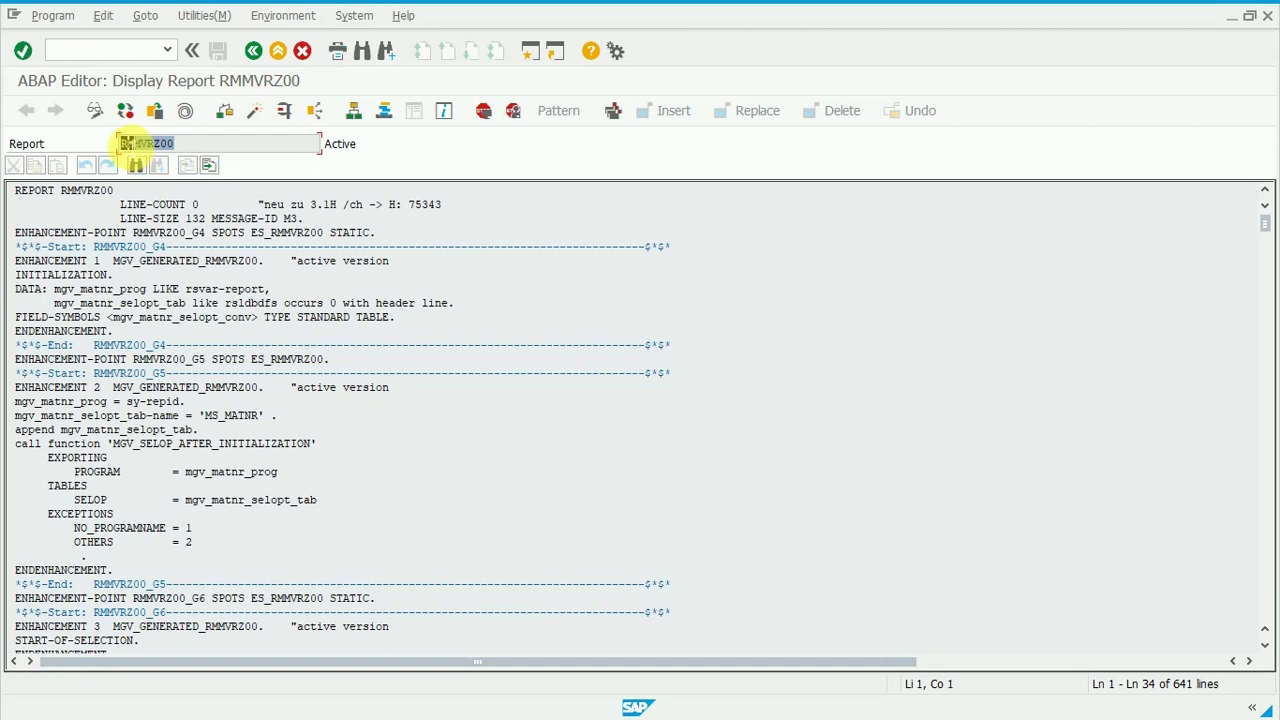
pyautogui.click(126, 142)
pyautogui.click(254, 52)
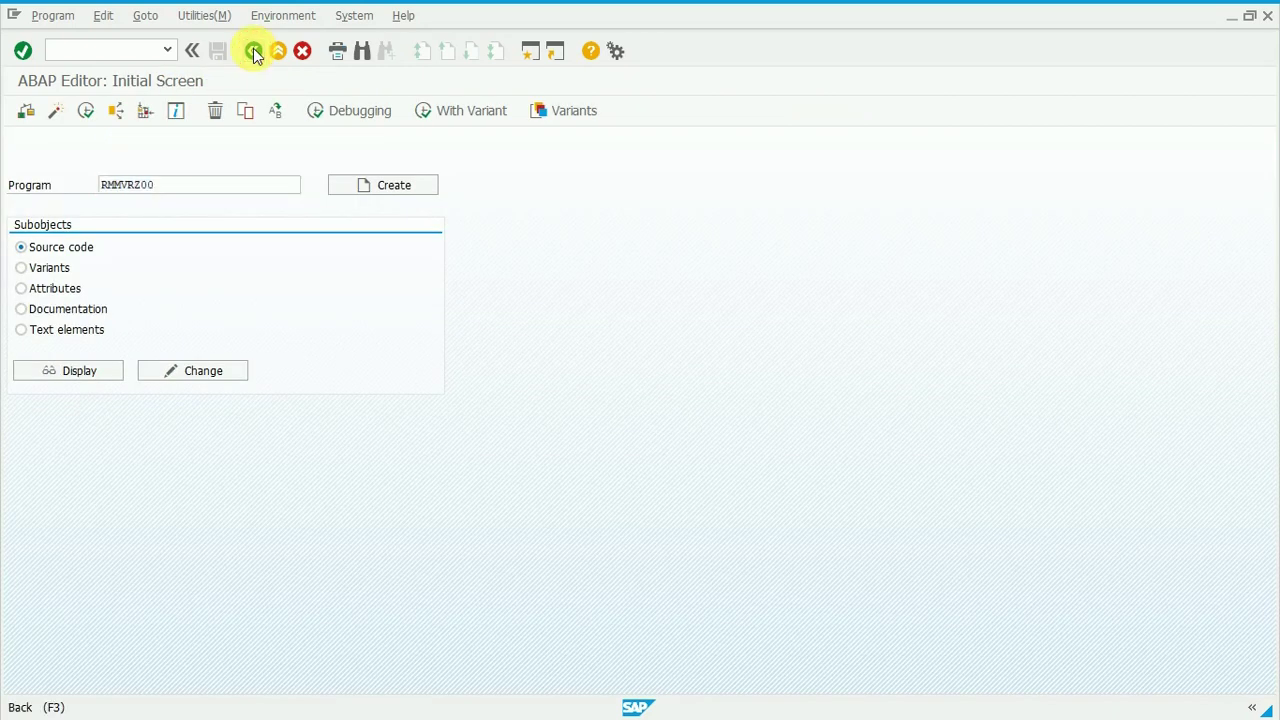
pyautogui.click(254, 52)
# Step: Start transaction ZMM60 and copy its program name from the system status information, returning to SAP Easy Access
pyautogui.write('ZMM')
pyautogui.write('01')
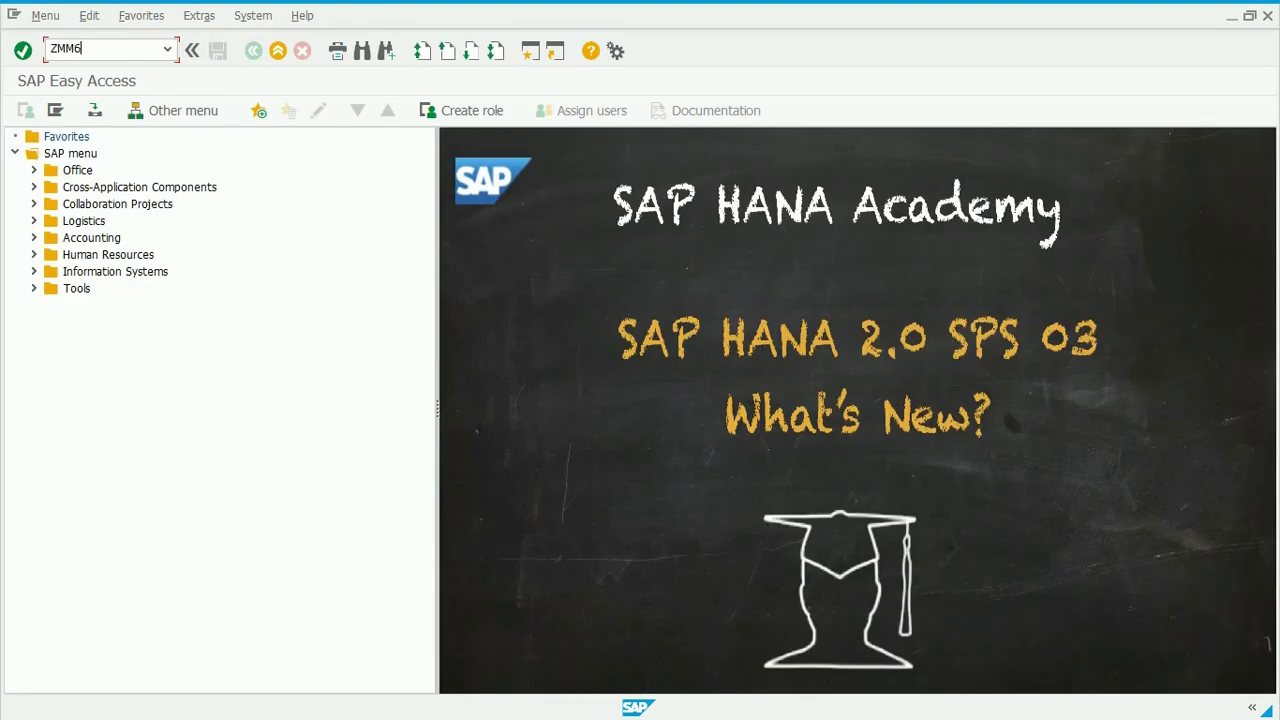
pyautogui.press('Return')
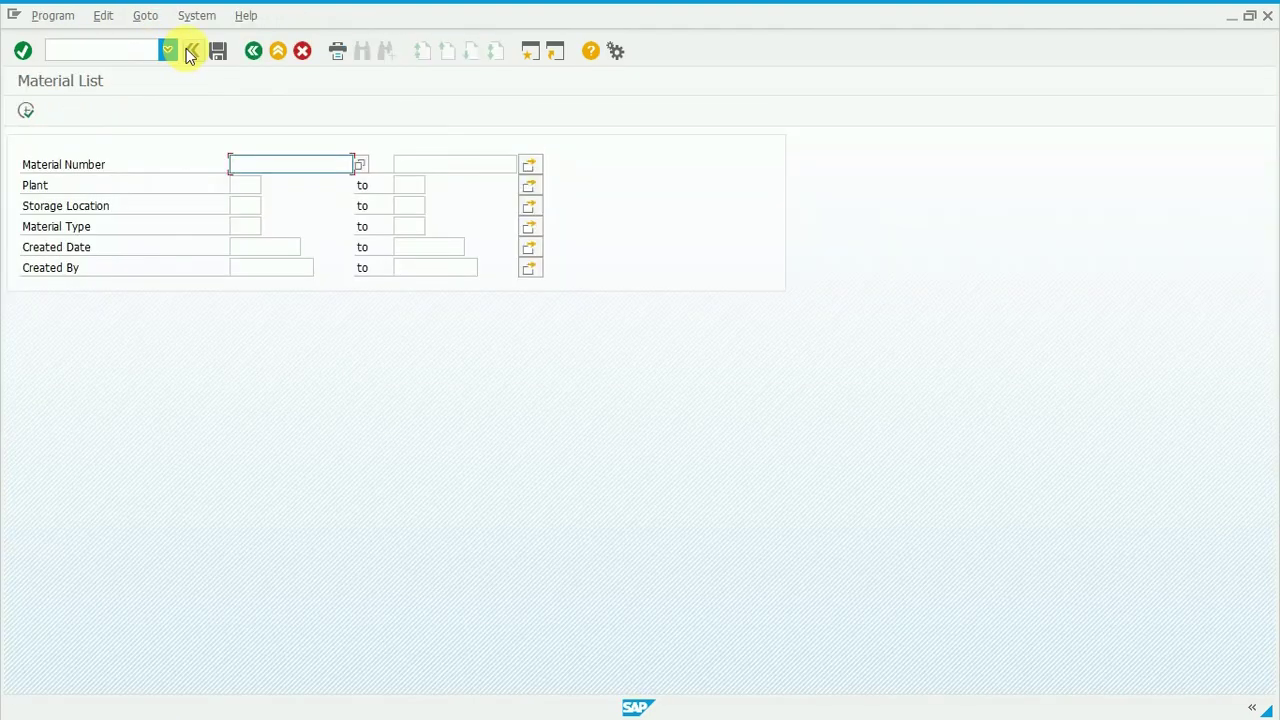
pyautogui.click(204, 20)
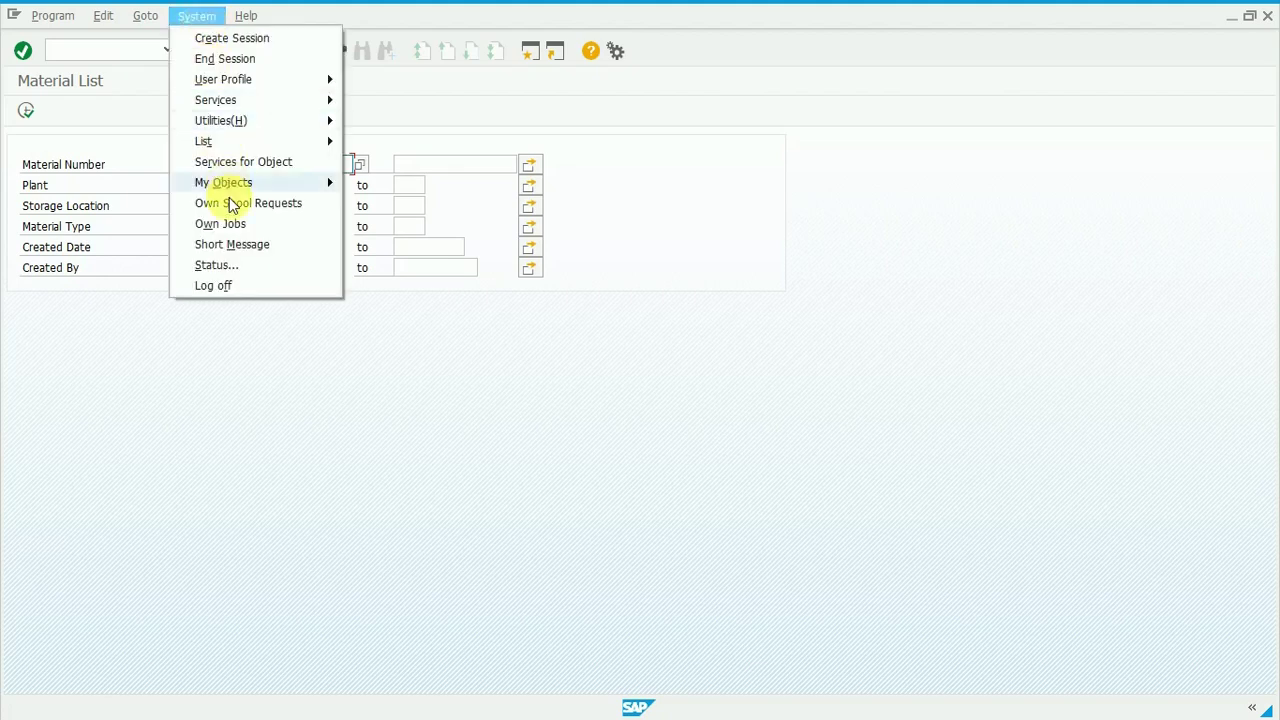
pyautogui.click(229, 265)
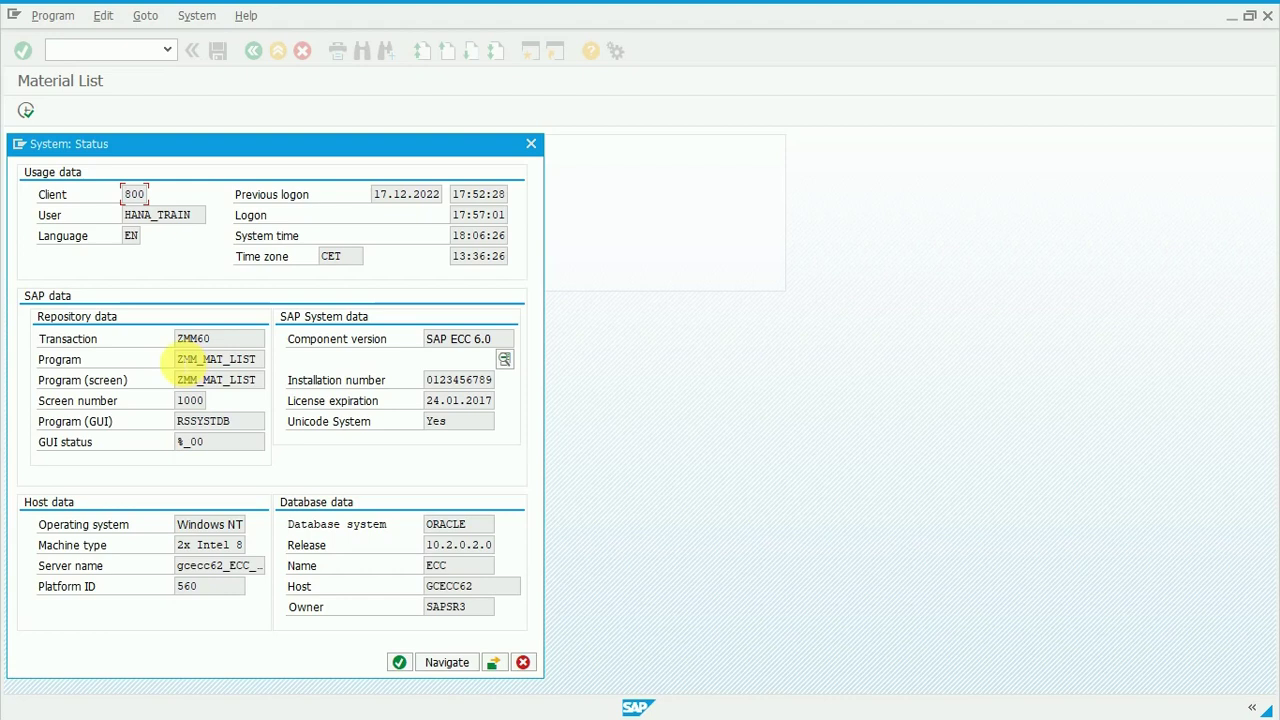
pyautogui.moveTo(184, 365); pyautogui.dragTo(258, 364)
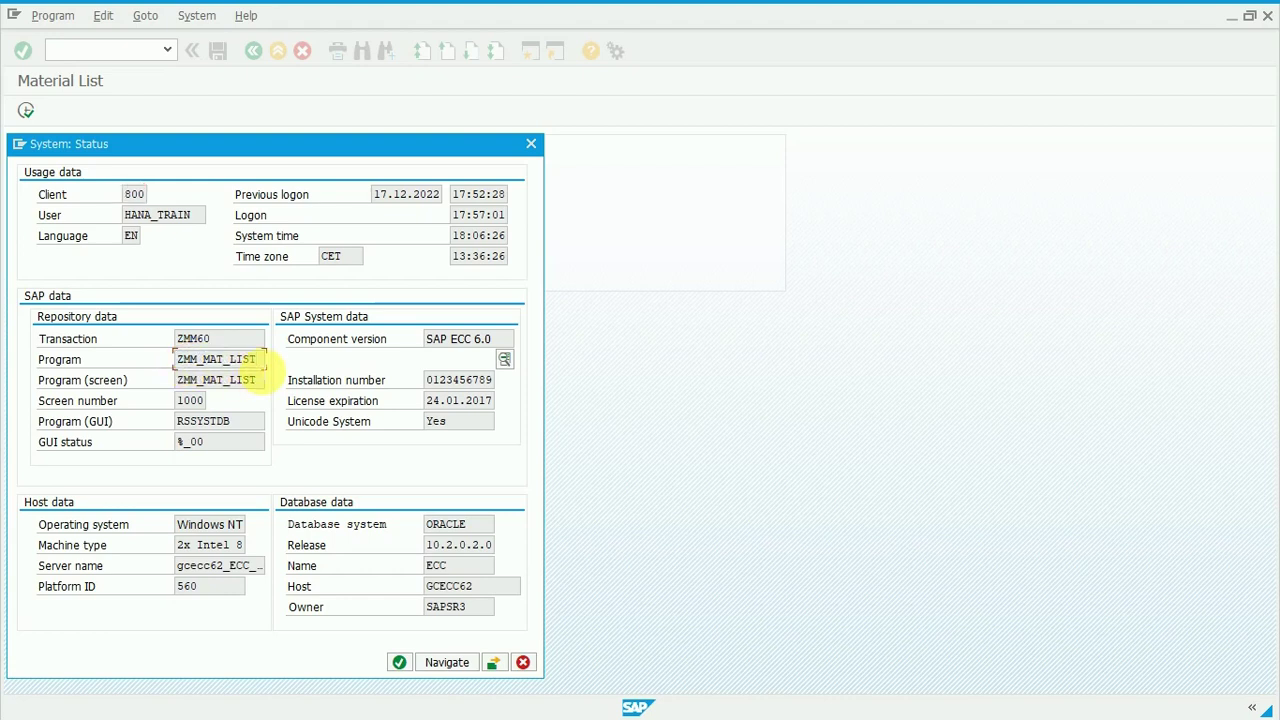
pyautogui.click(532, 145)
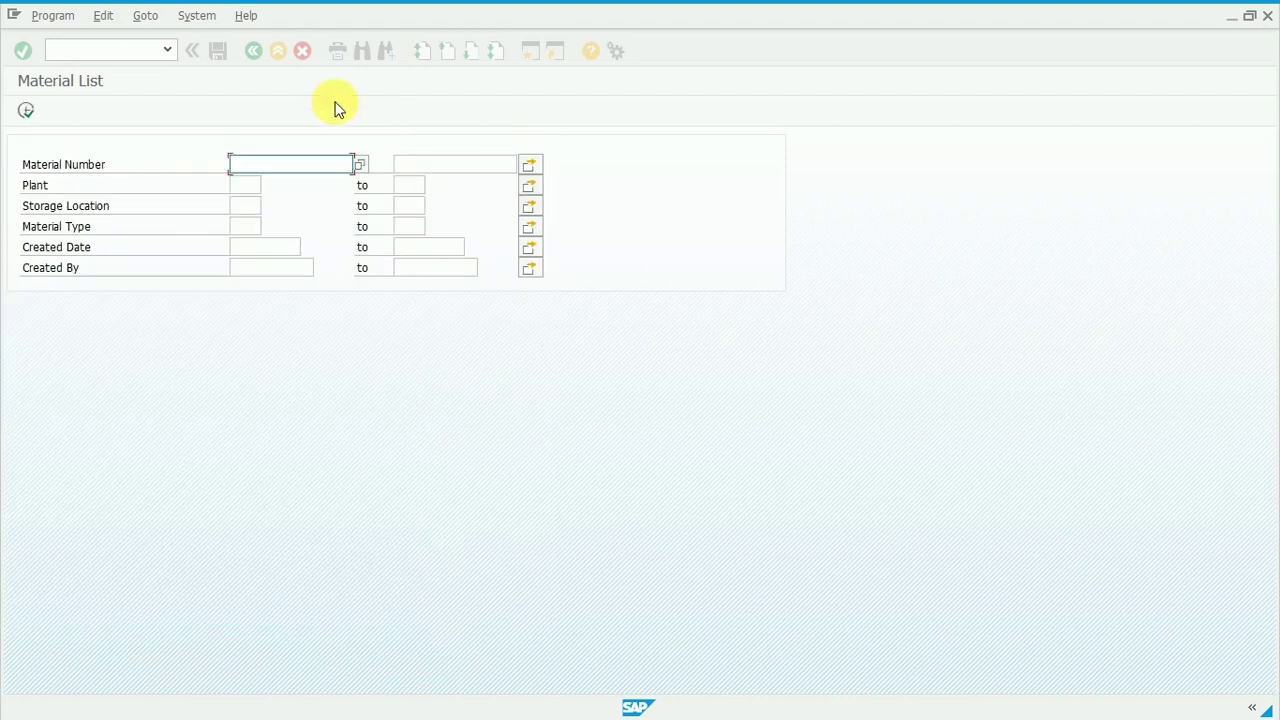
pyautogui.click(279, 51)
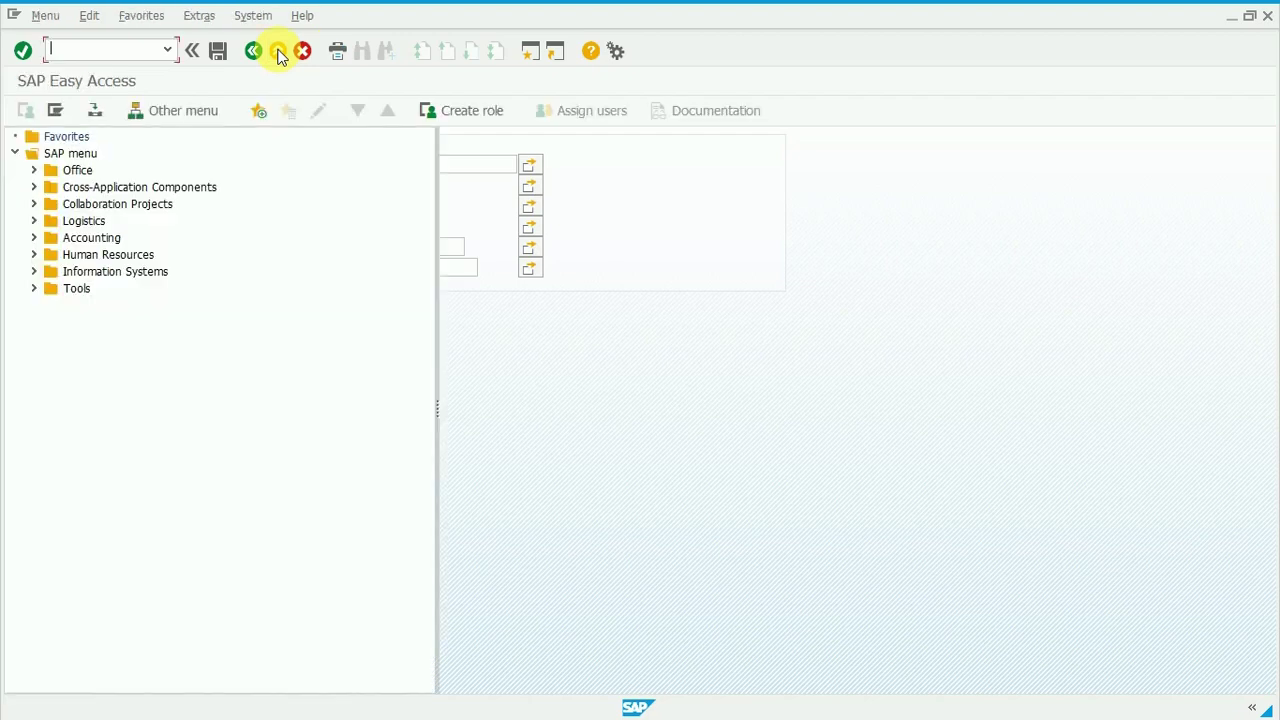
# Step: Display the source code of program ZMM_MAT_LIST in transaction SE38 and return to the editor's initial screen
pyautogui.write('SE38')
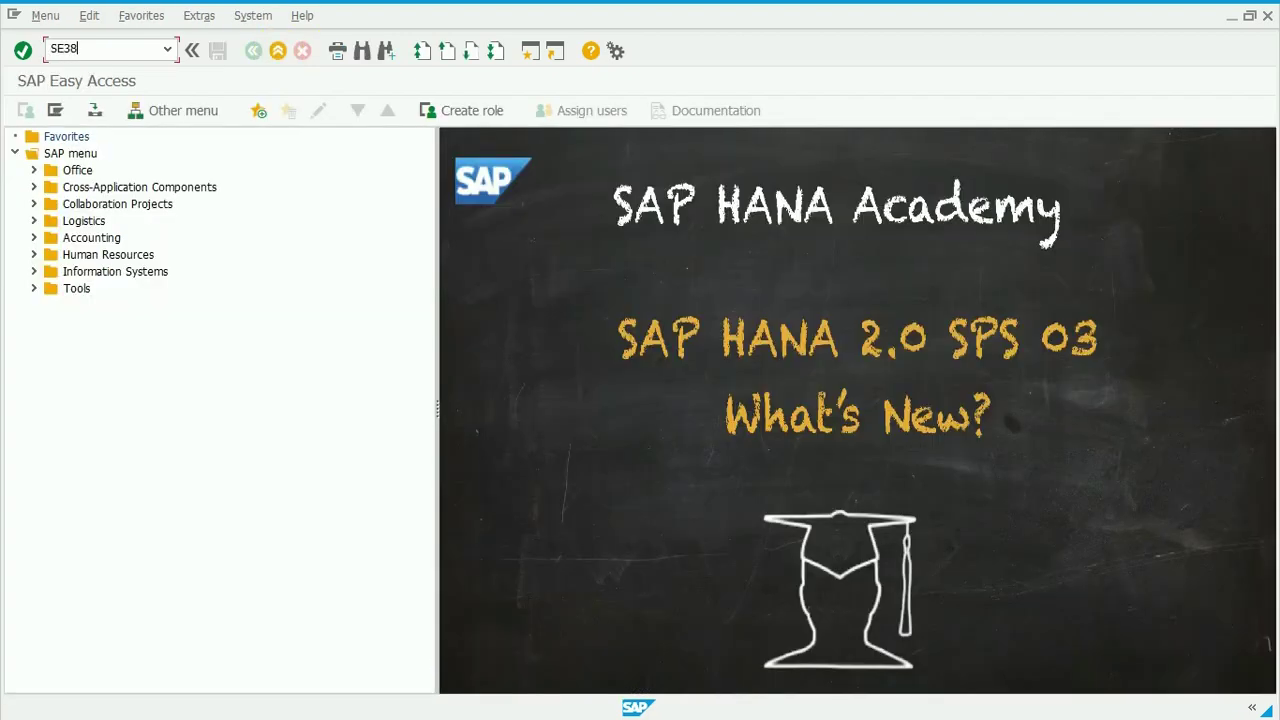
pyautogui.press('Return')
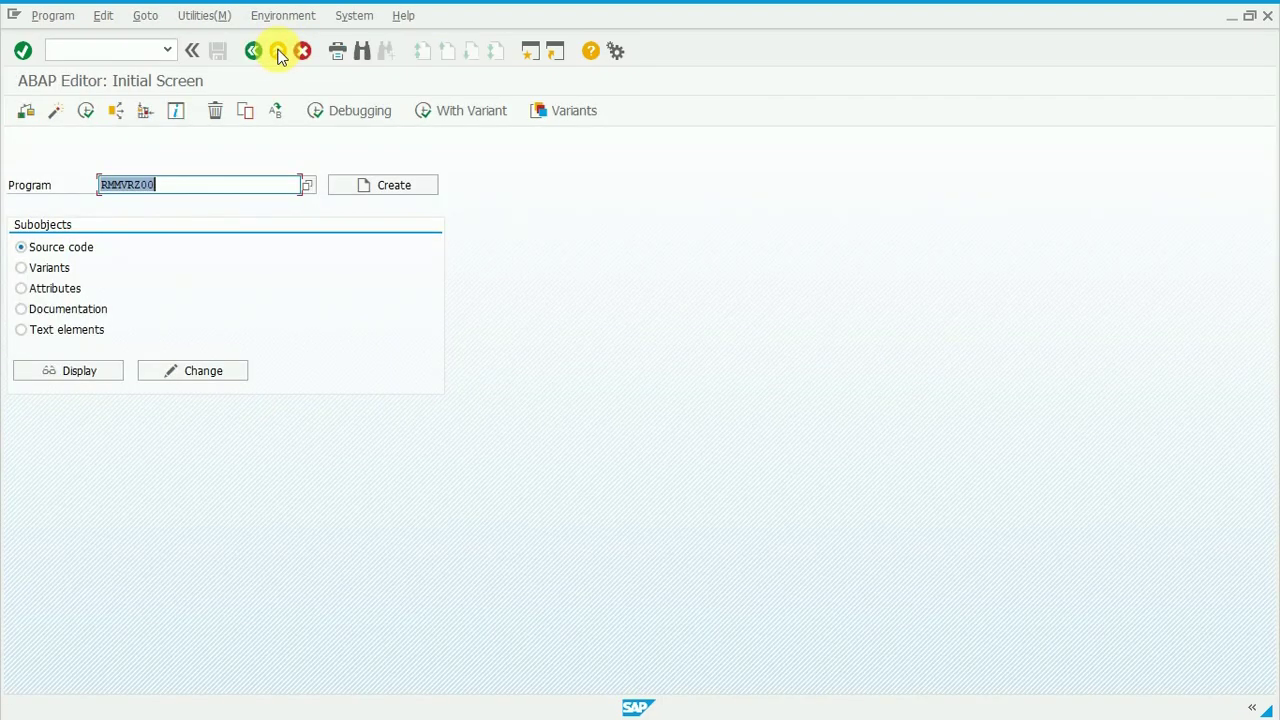
pyautogui.write('ZMM_MAT_LIST')
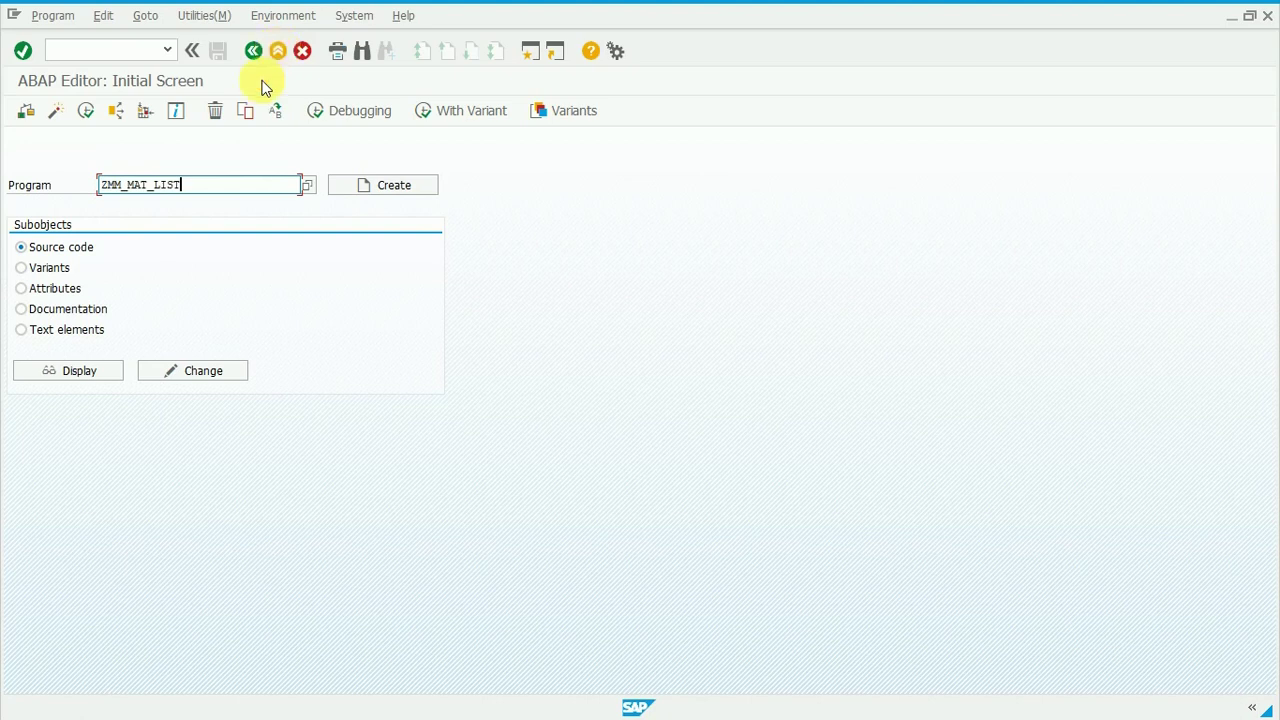
pyautogui.click(79, 373)
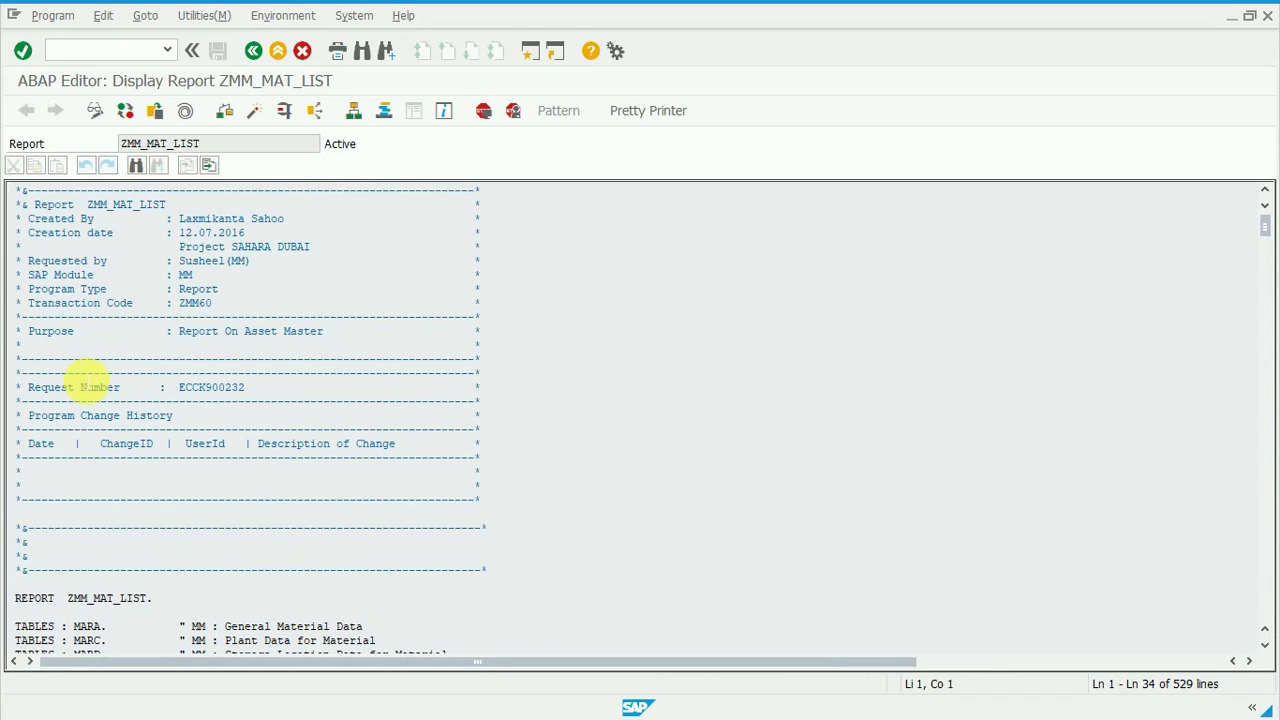
pyautogui.click(254, 52)
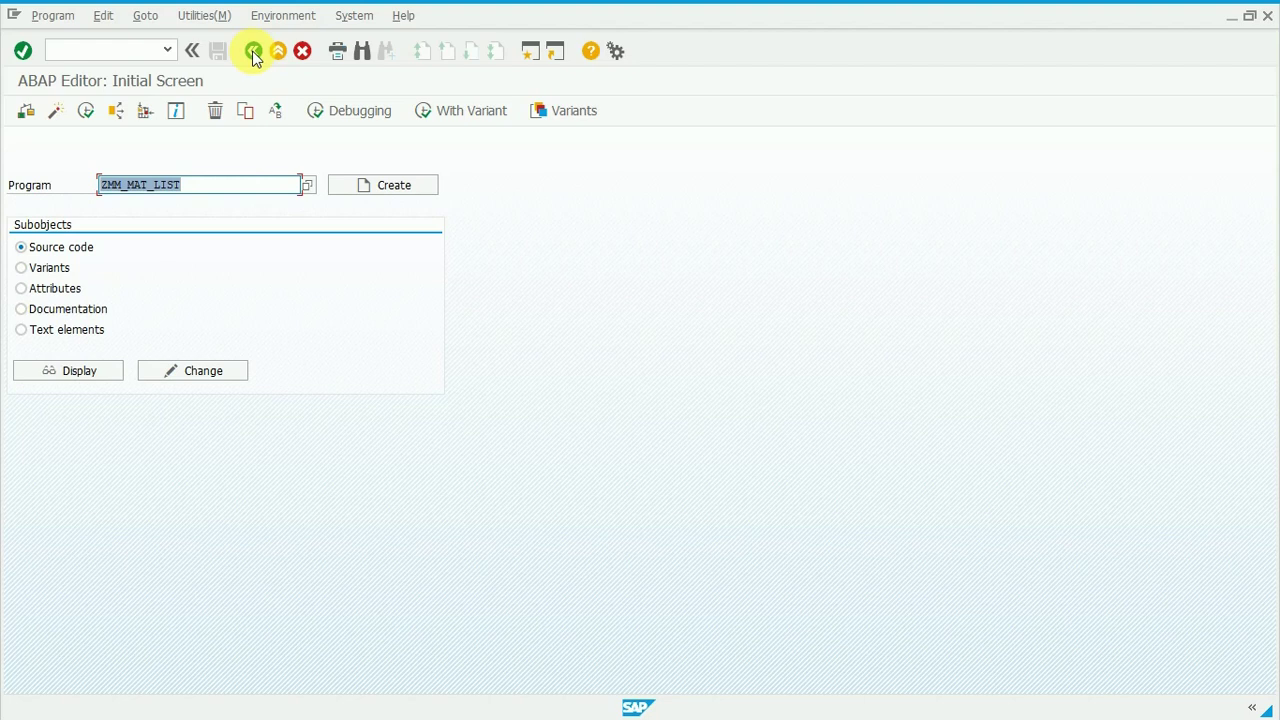
# Step: Switch to the untitled Notepad window with the notes on standard and customized objects
pyautogui.hotkey('alt', 'Tab')
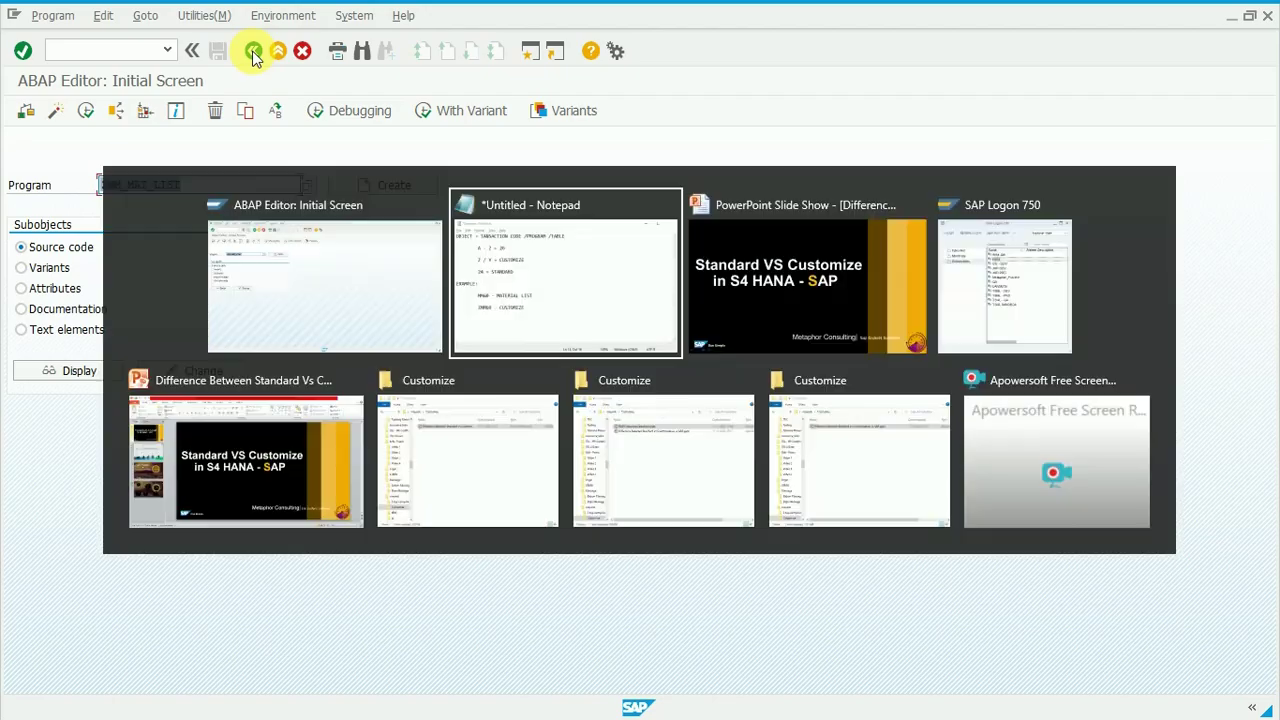